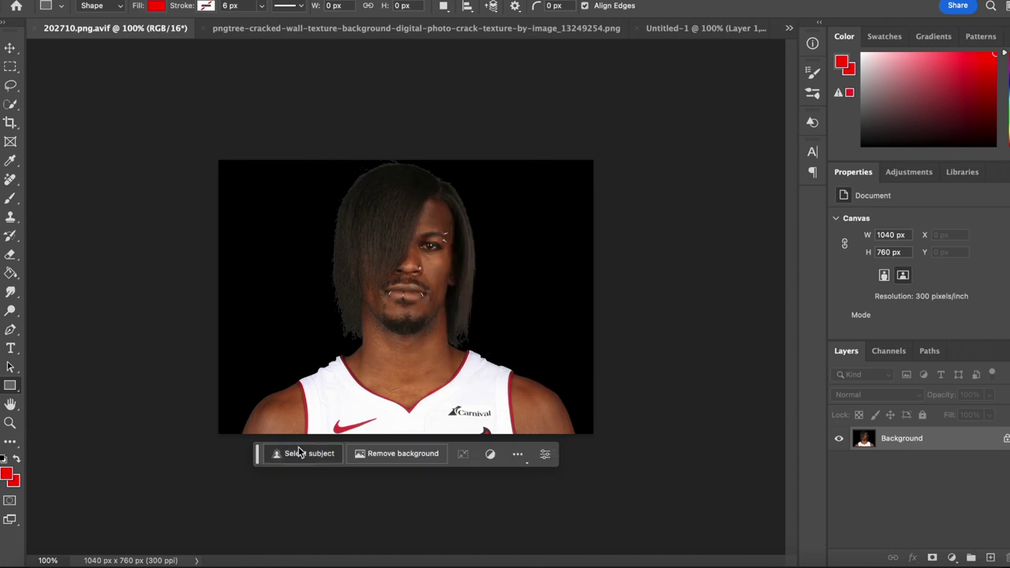
- Select the player in 202710.png.avif and paste the cutout into the Untitled-1 document
click(294, 454)
click(788, 27)
click(736, 96)
key(super+v)
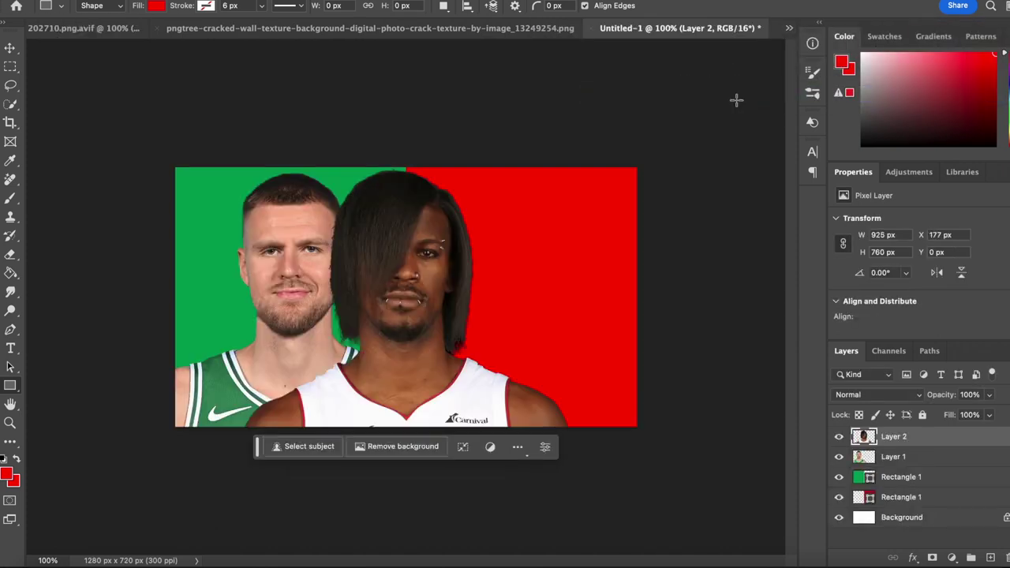
- Move the pasted player's layer below Layer 1, scale it to about 93.7% and position it over the red half
key(super+t)
drag(934, 439, 937, 466)
key(super+t)
drag(448, 258, 565, 252)
drag(688, 160, 666, 179)
drag(556, 199, 574, 191)
drag(681, 171, 684, 171)
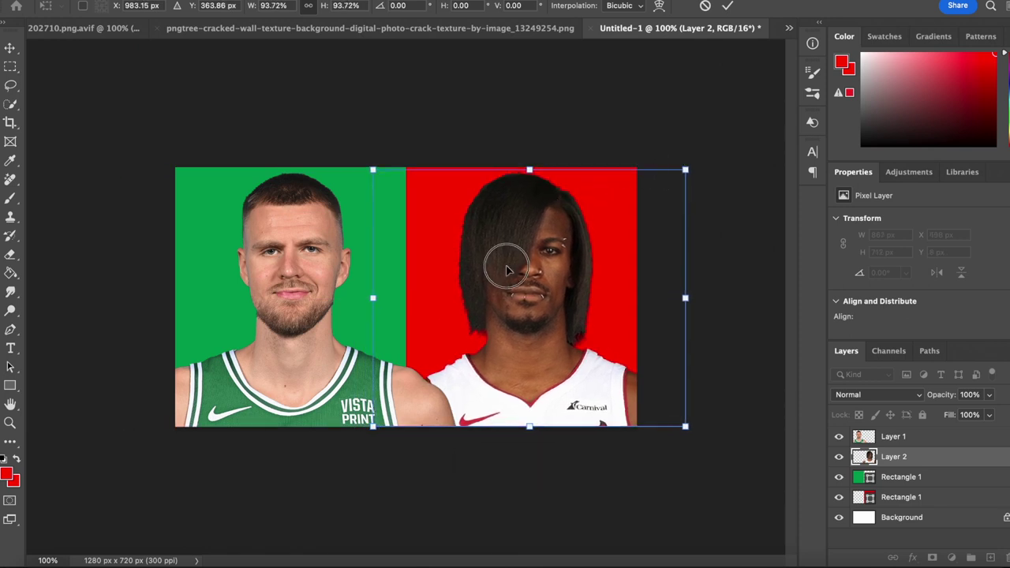
drag(503, 262, 507, 274)
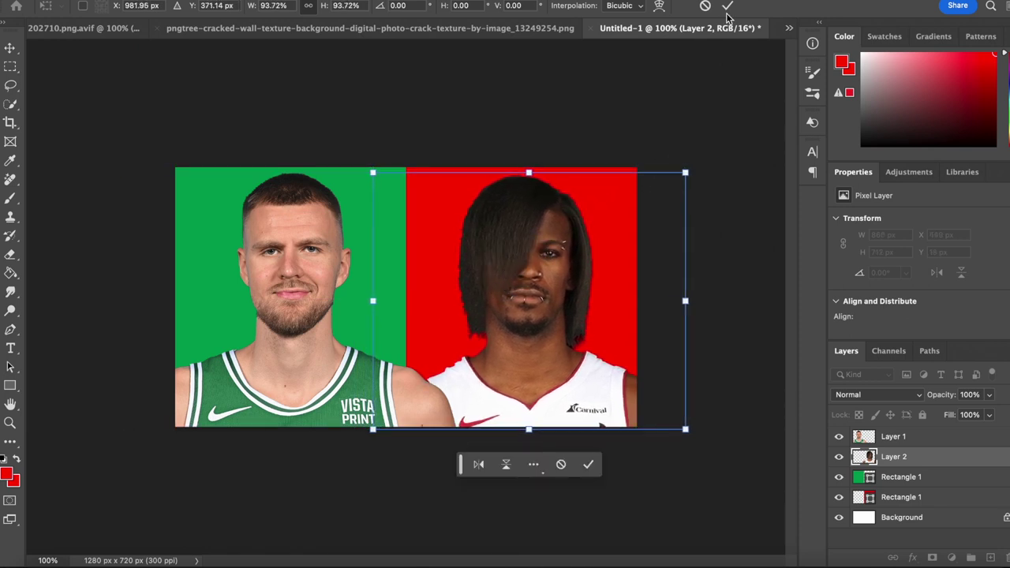
click(726, 6)
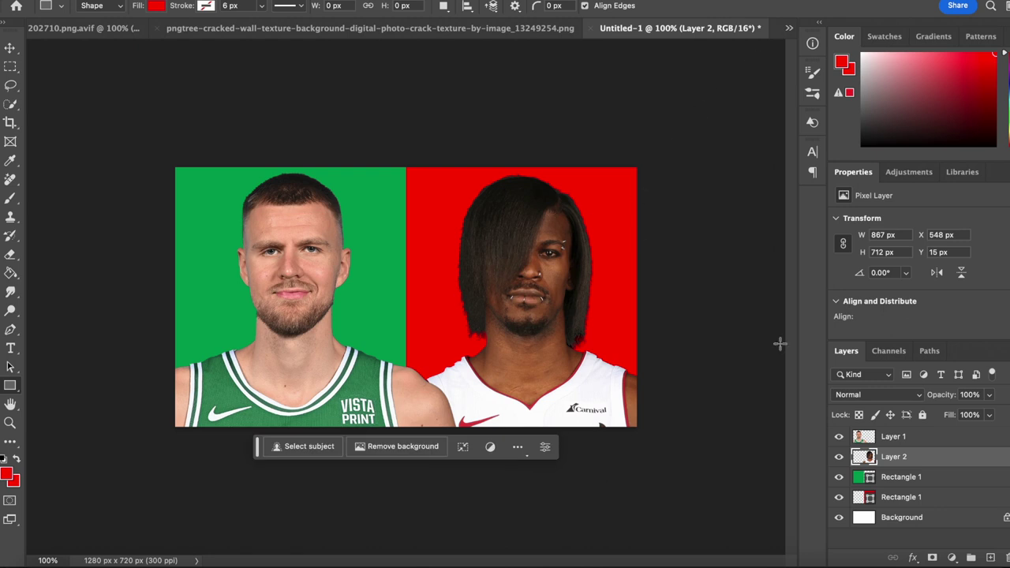
- Change the red background rectangle's fill to a deeper crimson matching the white jersey's trim
click(901, 497)
click(154, 6)
click(245, 34)
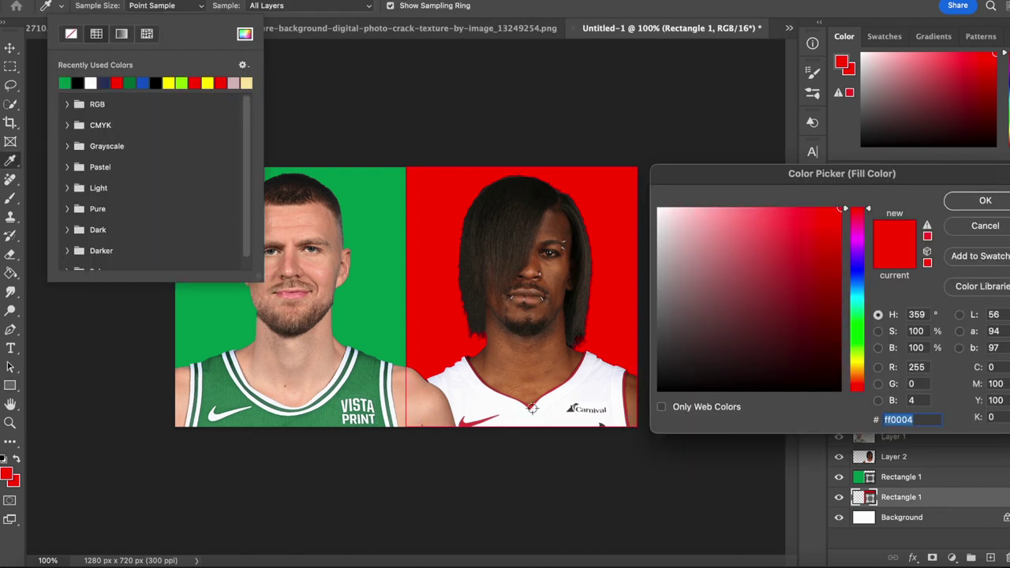
click(533, 407)
click(577, 371)
click(575, 374)
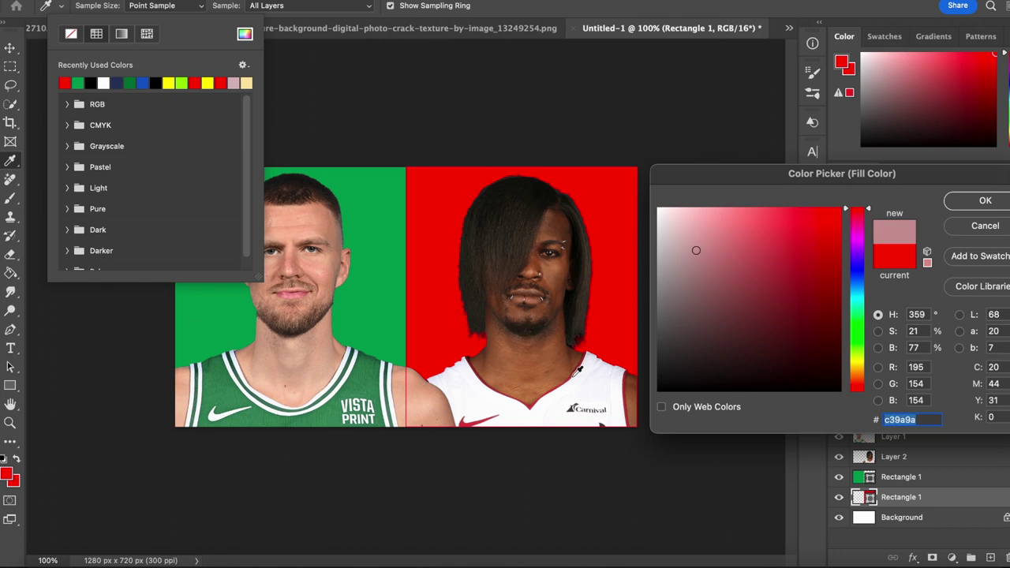
click(571, 377)
click(791, 245)
click(983, 203)
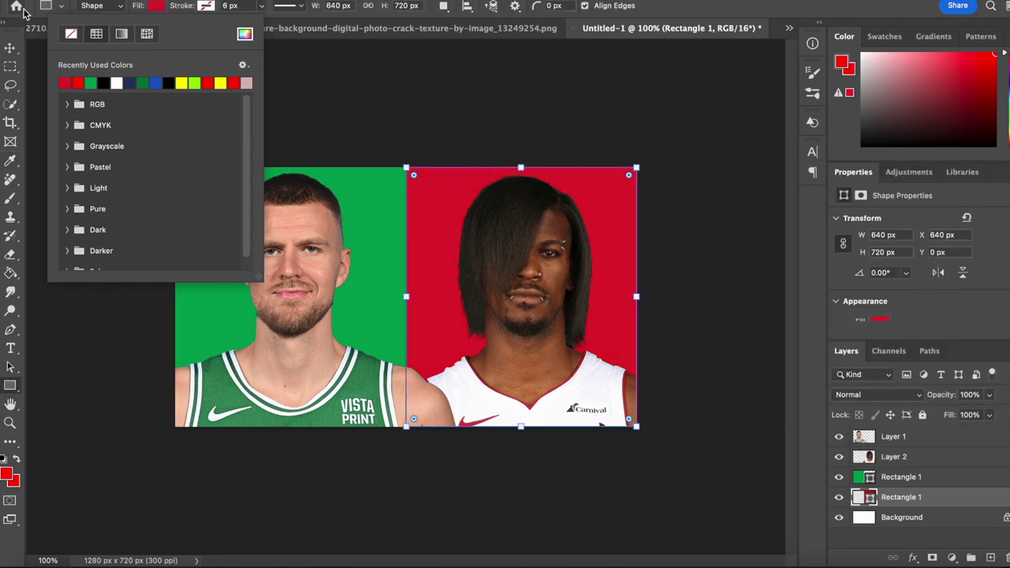
key(v)
key(u)
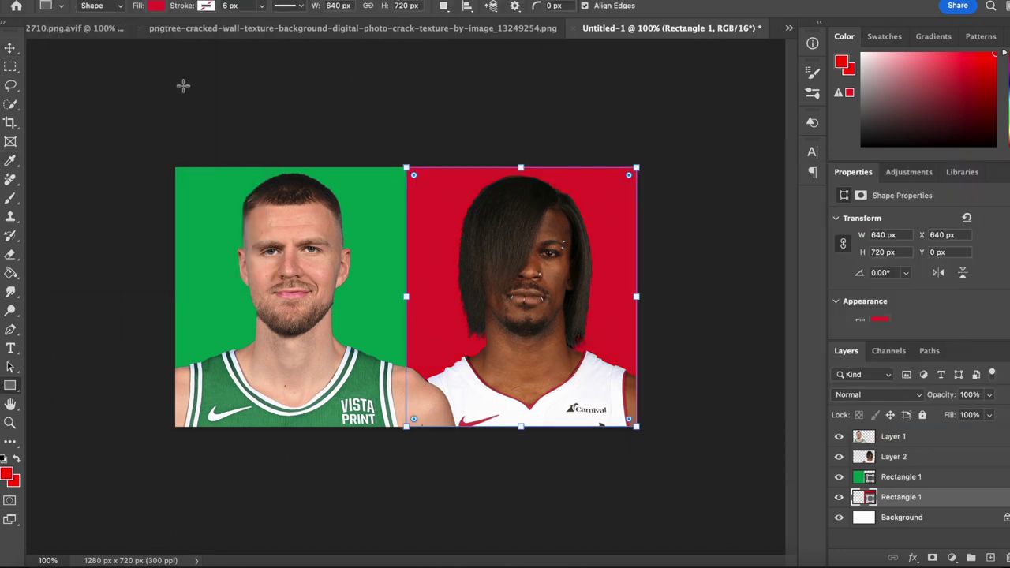
click(214, 8)
click(214, 8)
click(957, 517)
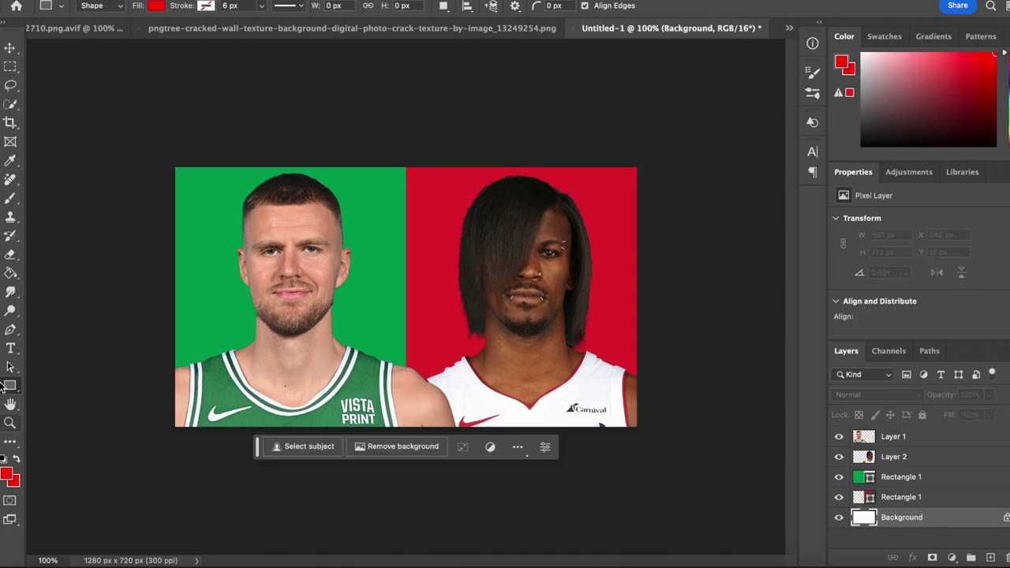
- Duplicate Layer 1 and desaturate the copy
click(925, 442)
key(super+j)
click(166, 2)
mouse_move(202, 13)
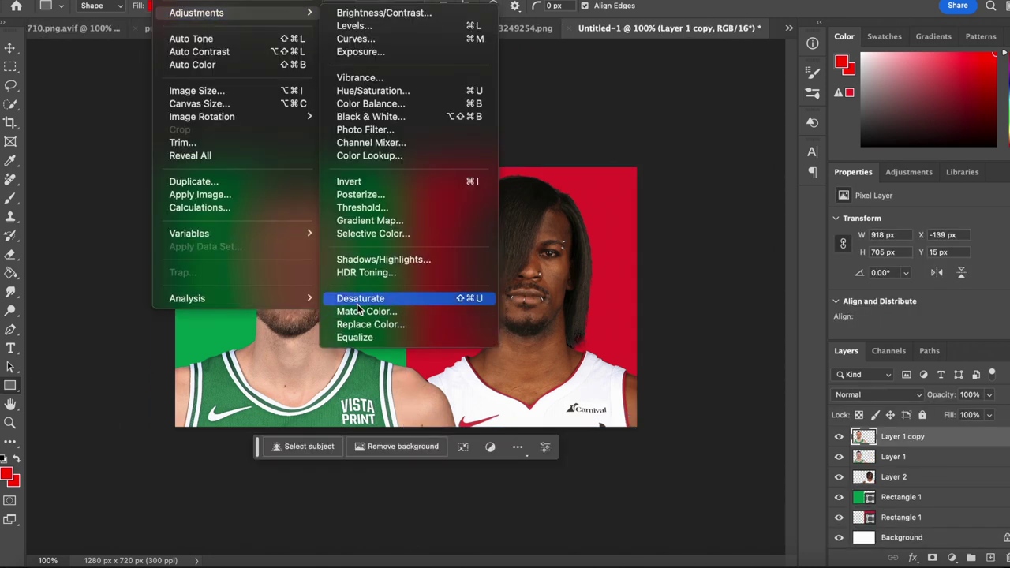
click(359, 300)
- Apply a High Pass filter to the desaturated Layer 1 copy
click(331, 0)
mouse_move(406, 292)
click(555, 298)
click(596, 114)
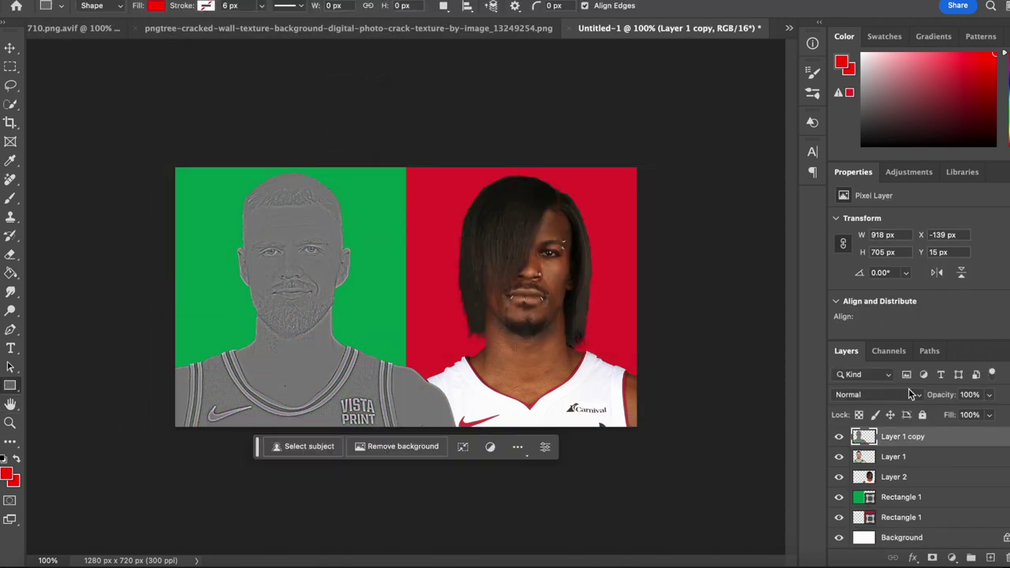
- Set the Layer 1 copy to Linear Light blending at 50% opacity
click(876, 395)
click(856, 480)
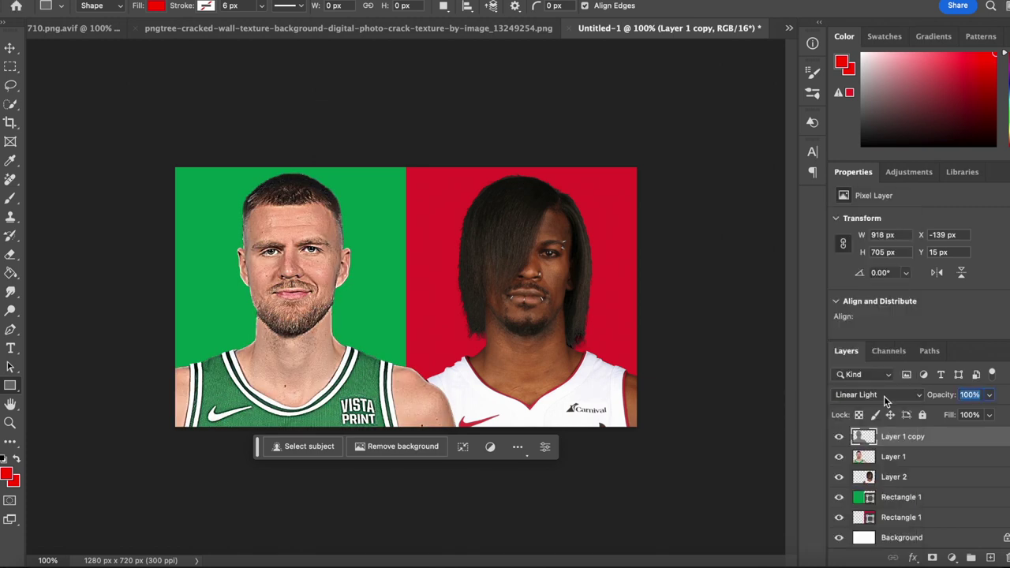
text(50)
key(Return)
click(970, 479)
click(939, 456)
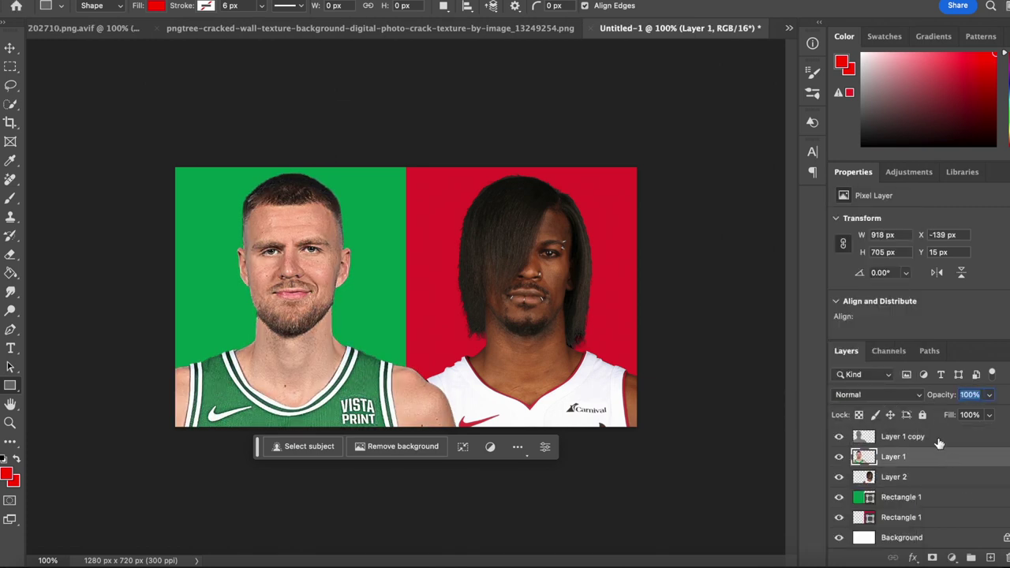
shift+click(941, 442)
click(931, 396)
text(100)
click(932, 397)
key(BackSpace)
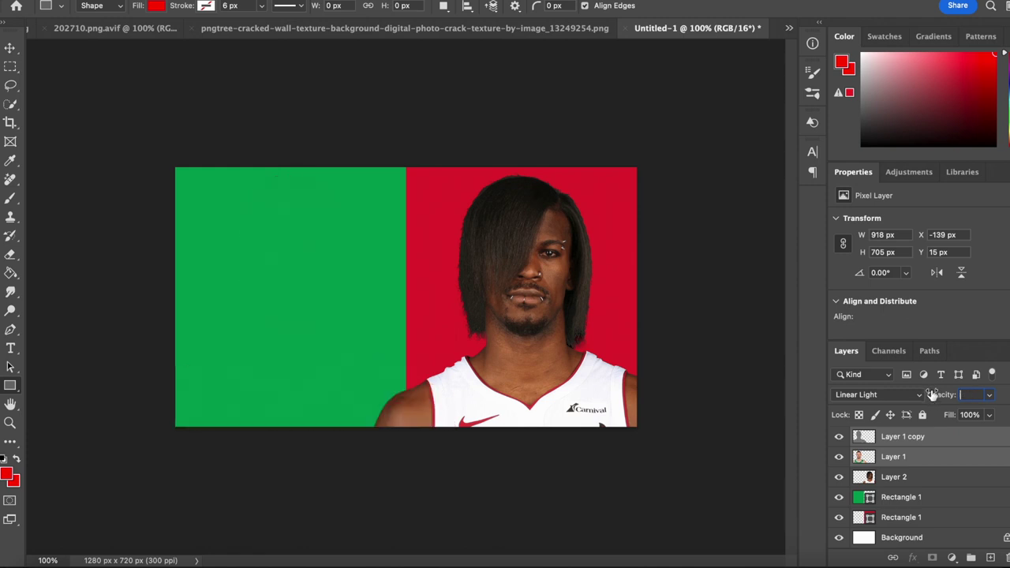
text(50)
click(961, 453)
click(975, 397)
text(100)
key(super+z)
key(super+z)
key(super+z)
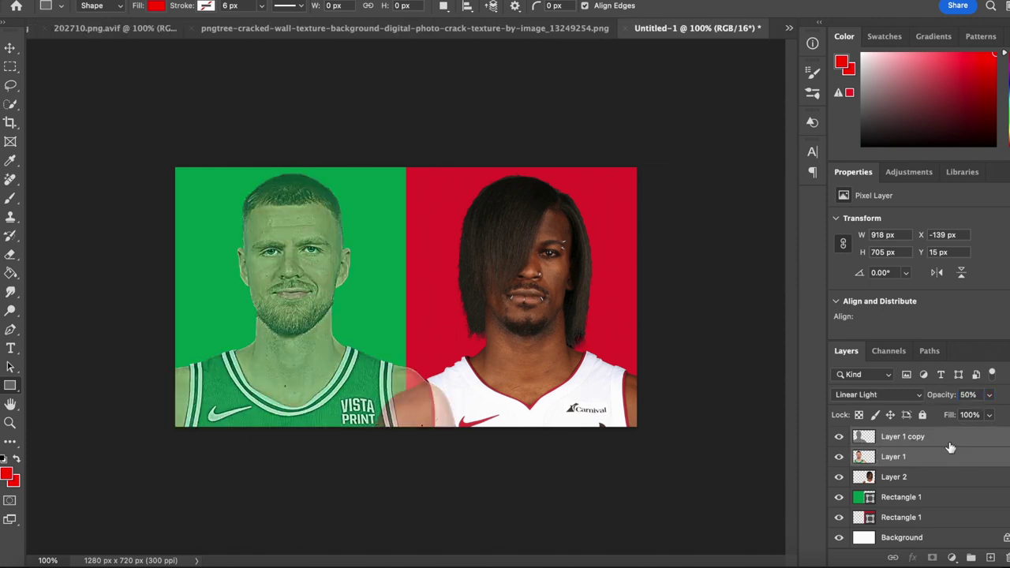
- Set Layer 1's opacity to 100% and merge it with its high-pass copy
click(959, 457)
click(933, 396)
text(100)
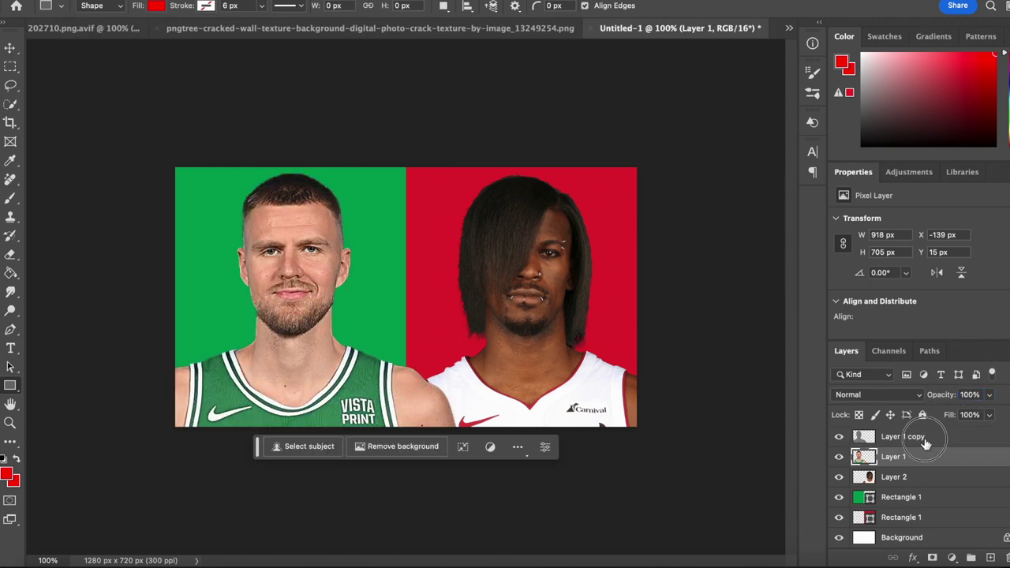
shift+click(926, 442)
key(super+e)
- Duplicate Layer 2 and desaturate the copy
click(930, 458)
key(super+j)
click(168, 1)
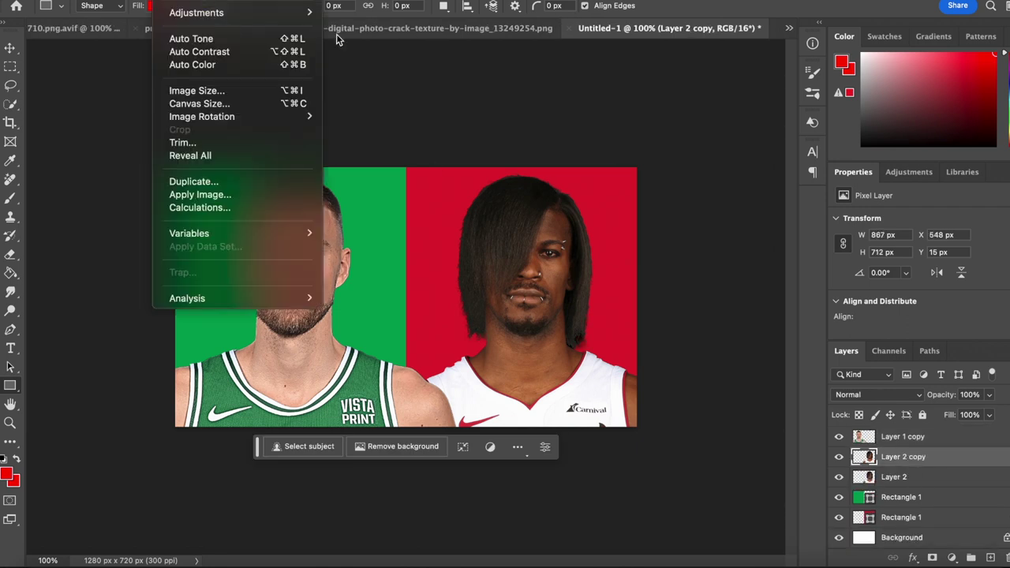
mouse_move(237, 13)
click(403, 299)
- Apply a High Pass filter to the desaturated Layer 2 copy
click(330, 0)
mouse_move(366, 284)
click(570, 300)
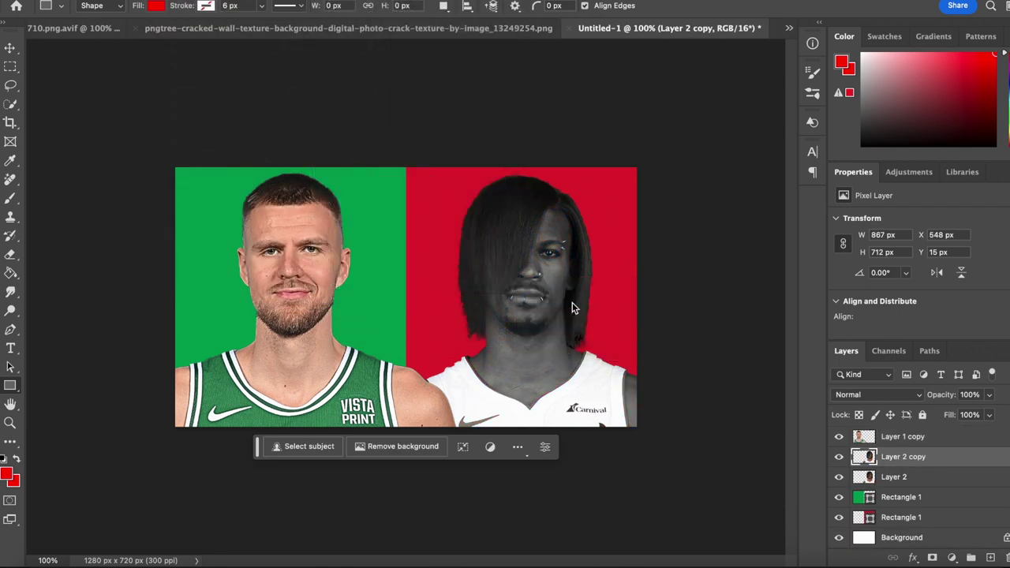
key(Return)
- Blend the Layer 2 copy as Linear Light at 50% opacity and merge it with Layer 2
drag(990, 400, 954, 412)
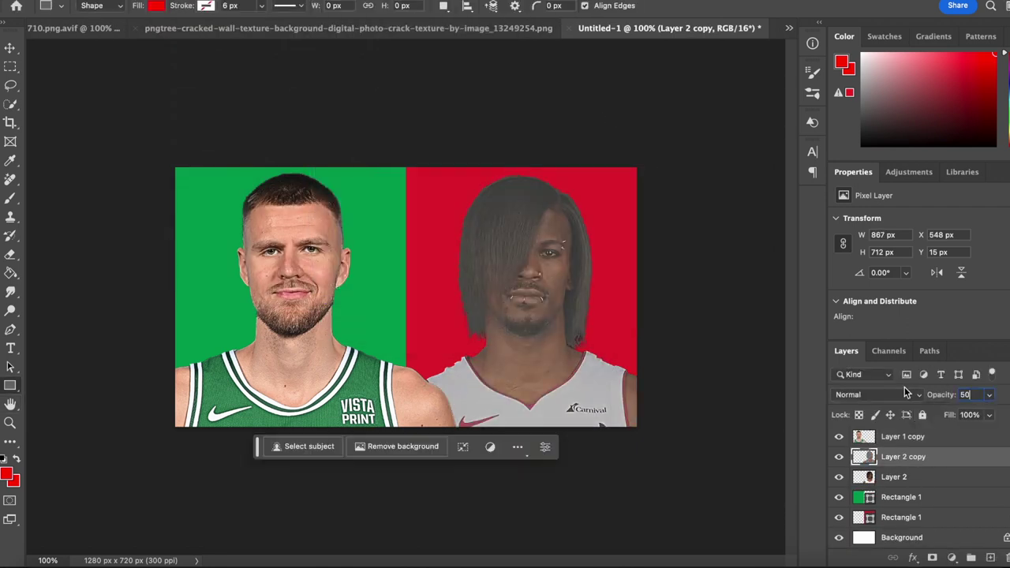
click(905, 393)
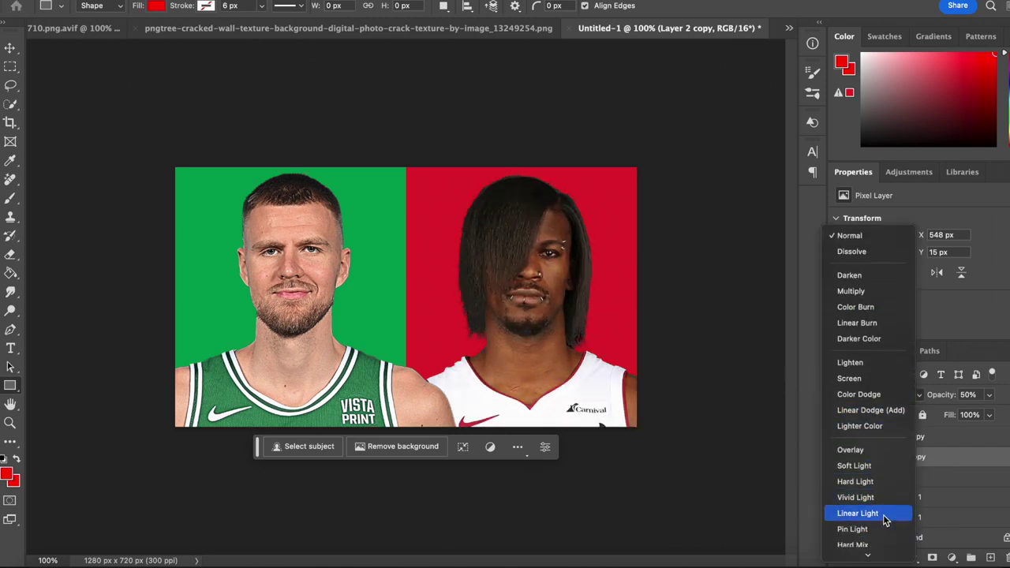
click(895, 519)
shift+click(924, 478)
key(super+e)
- Smooth the green-jersey player's layer with the Camera Raw filter by raising Noise Reduction under Detail
click(939, 437)
click(332, 2)
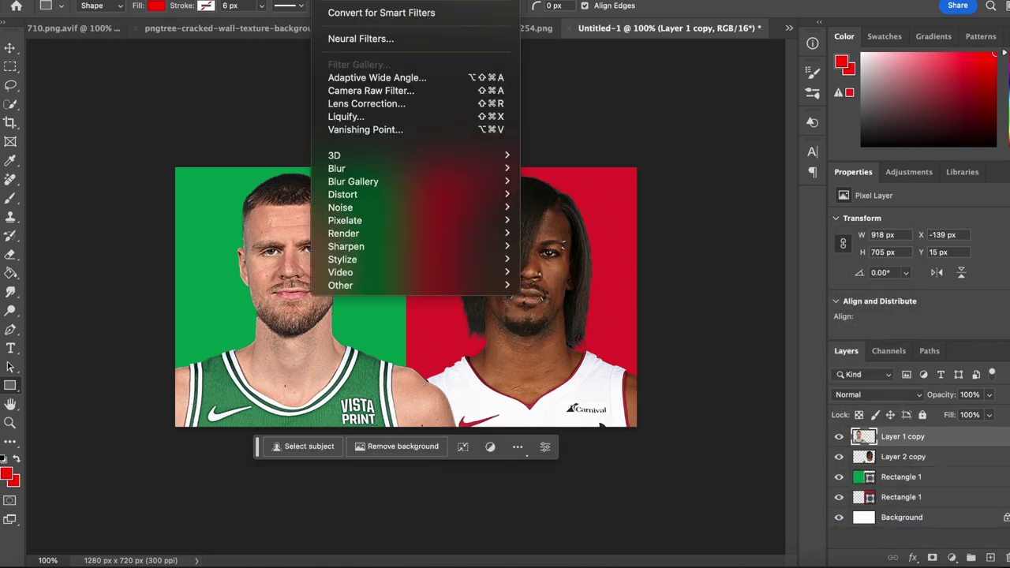
click(415, 93)
drag(1002, 340, 1005, 456)
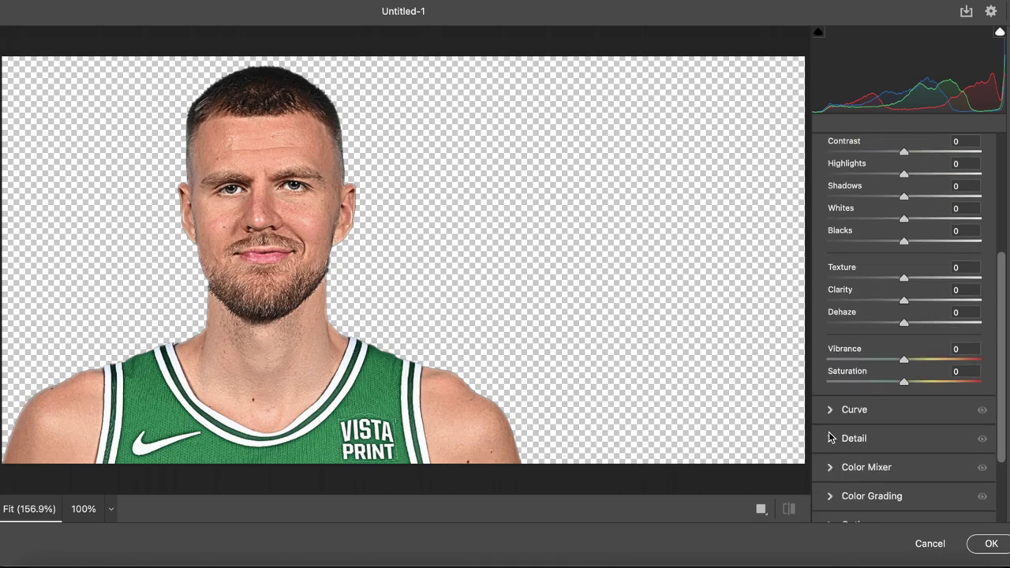
click(830, 438)
click(923, 353)
click(991, 545)
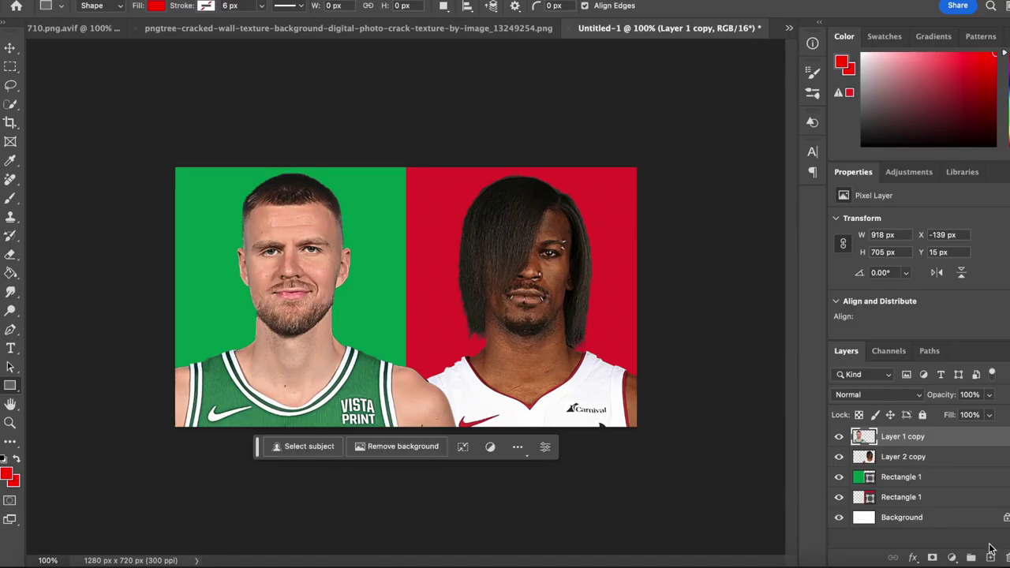
- Smooth the white-jersey player's layer with the Camera Raw filter, setting Noise Reduction to about 84
click(927, 462)
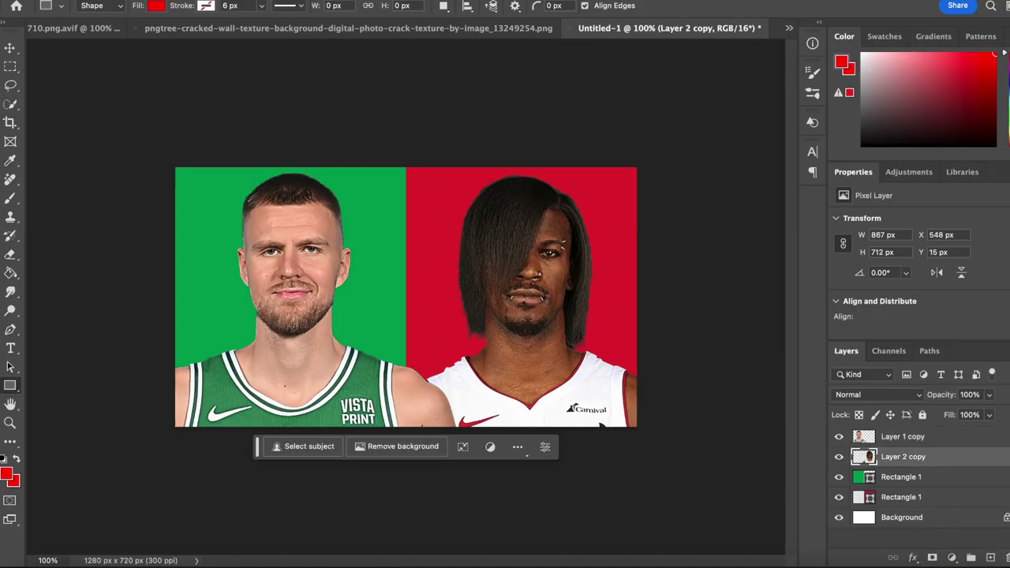
click(387, 88)
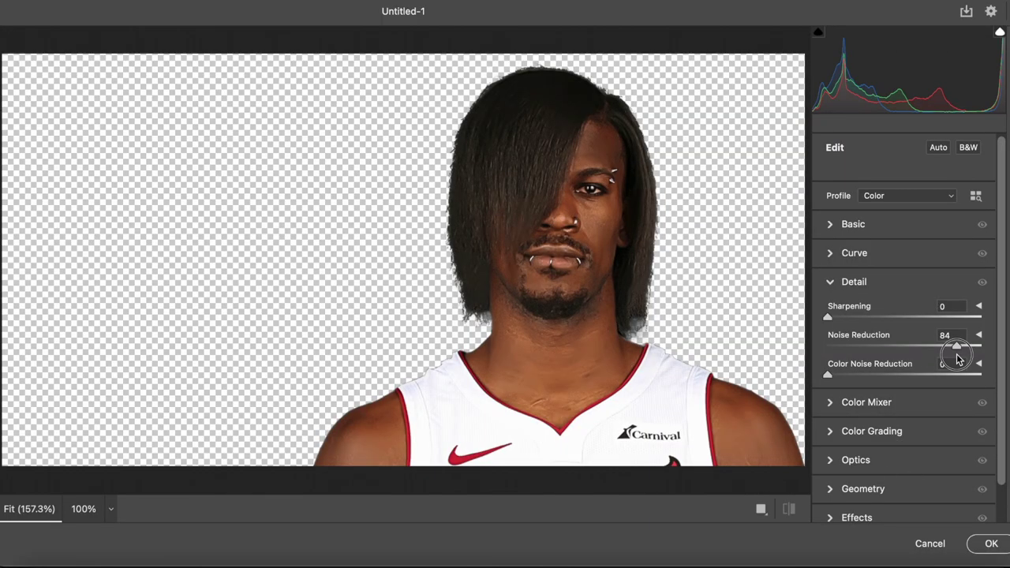
click(992, 544)
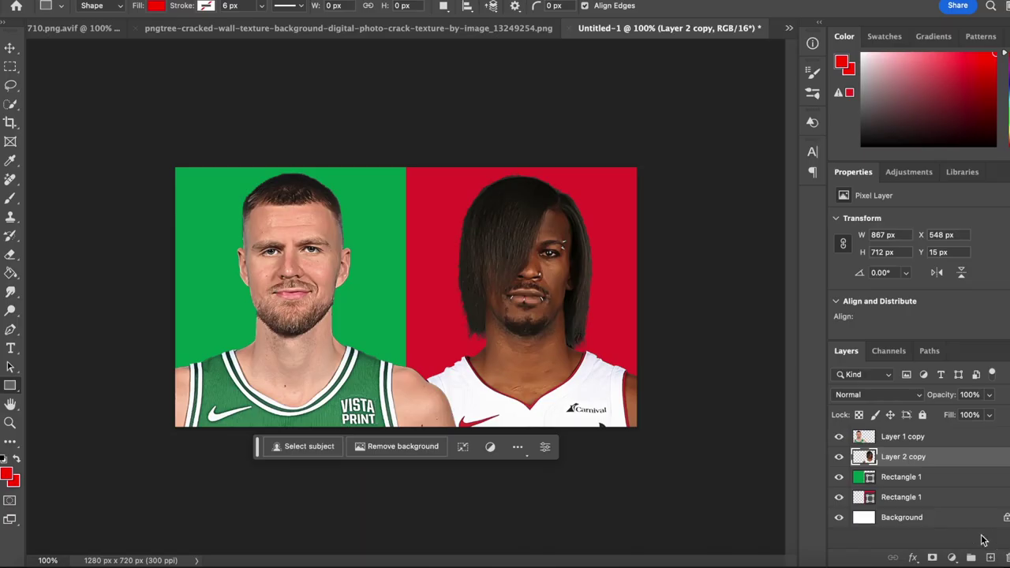
- Draw a white vertical line about 739 px long, 7 px weight, along the seam between the green and red halves
drag(17, 389, 71, 436)
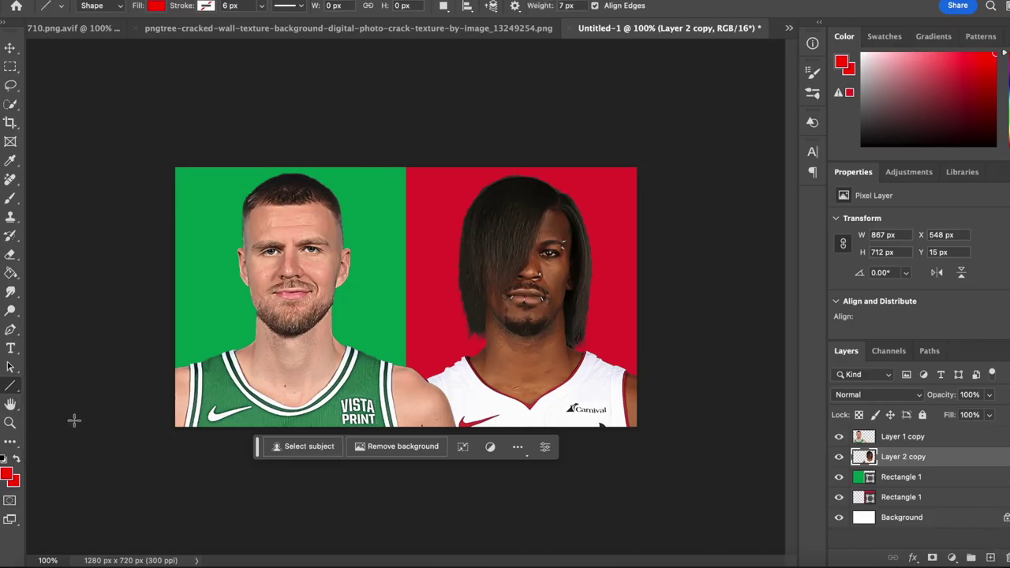
mouse_move(405, 160)
mouse_down()
mouse_move(405, 544)
mouse_move(405, 427)
mouse_up()
click(158, 6)
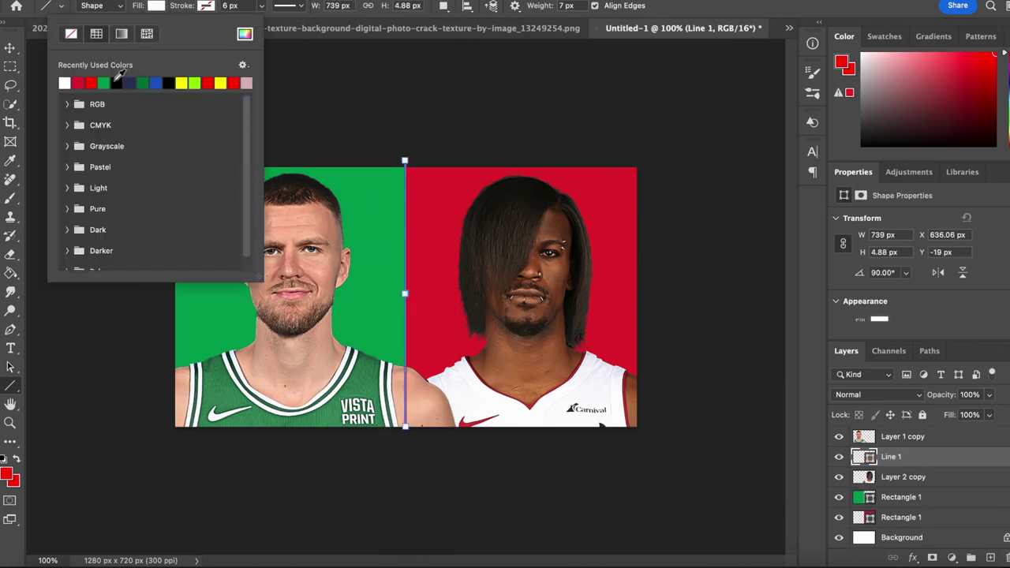
click(226, 6)
- Move the white line's layer above the Layer 1 copy, to the top of the layer stack
click(11, 49)
drag(922, 460, 908, 433)
click(10, 256)
click(924, 457)
click(915, 437)
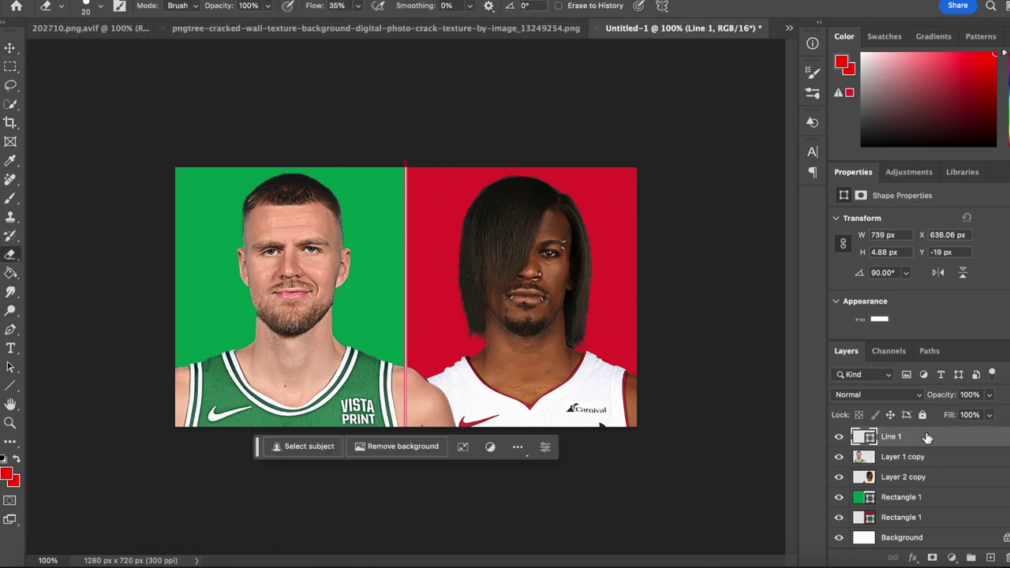
click(11, 385)
click(205, 6)
click(944, 499)
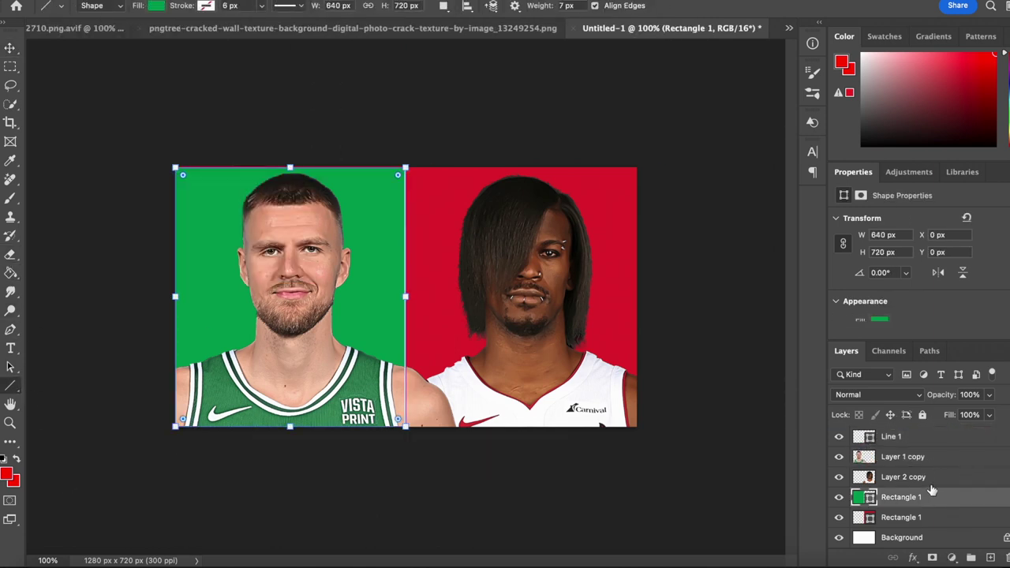
- Erase the part of the green-jersey player's shoulder that extends past the white line, using a size 40 eraser
click(903, 457)
scroll(426, 408, up, 5)
key(e)
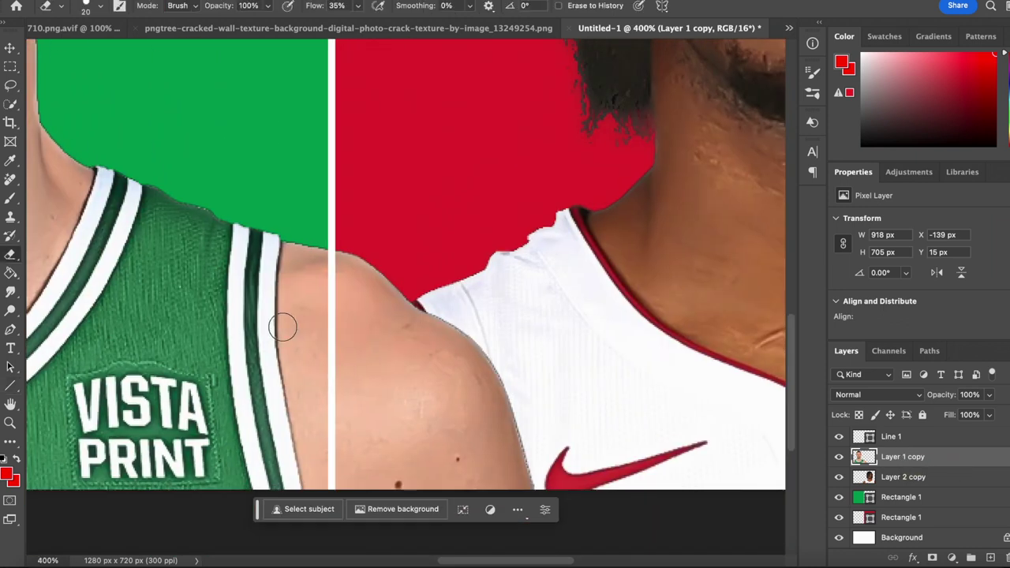
mouse_move(489, 347)
mouse_down()
mouse_move(500, 413)
mouse_move(424, 356)
mouse_move(480, 342)
mouse_move(365, 263)
mouse_move(387, 478)
mouse_up()
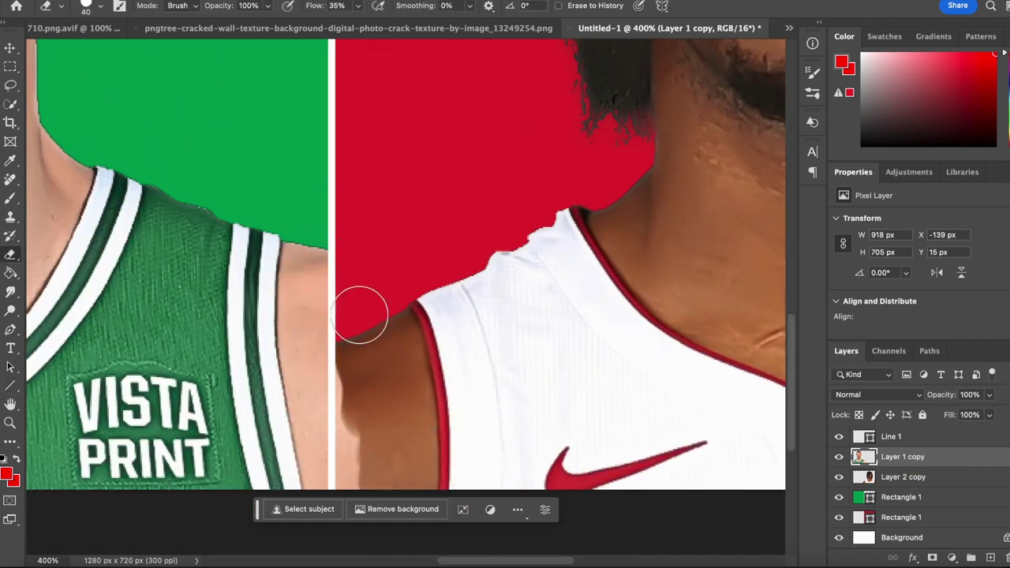
drag(360, 360, 362, 468)
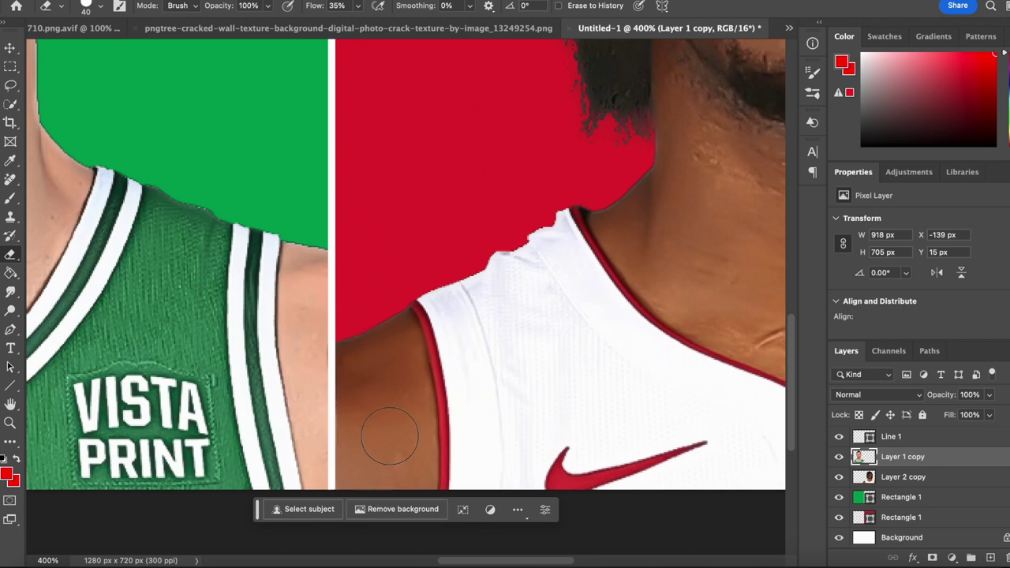
drag(390, 436, 360, 345)
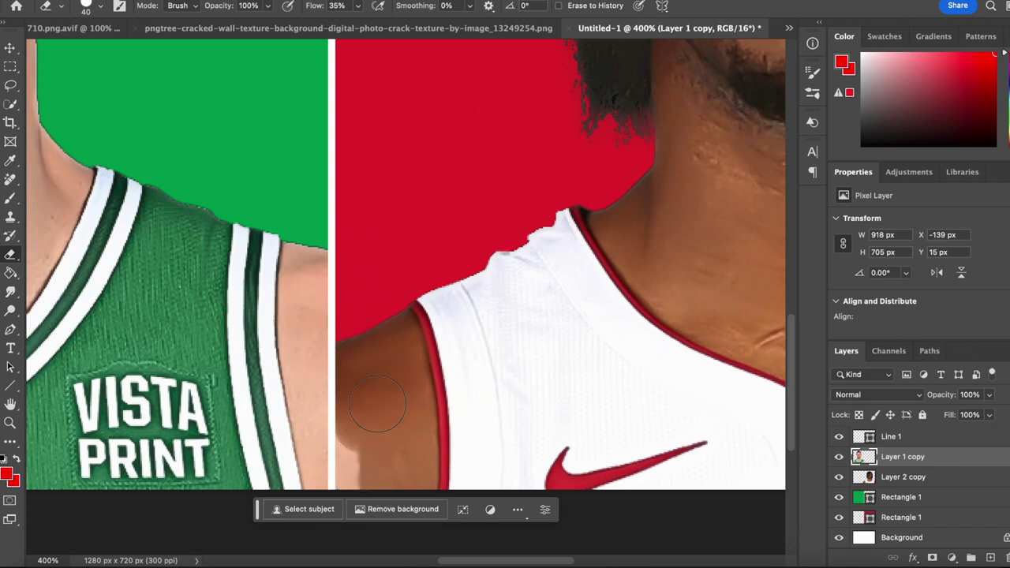
key(super+minus)
key(super+minus)
key(super+minus)
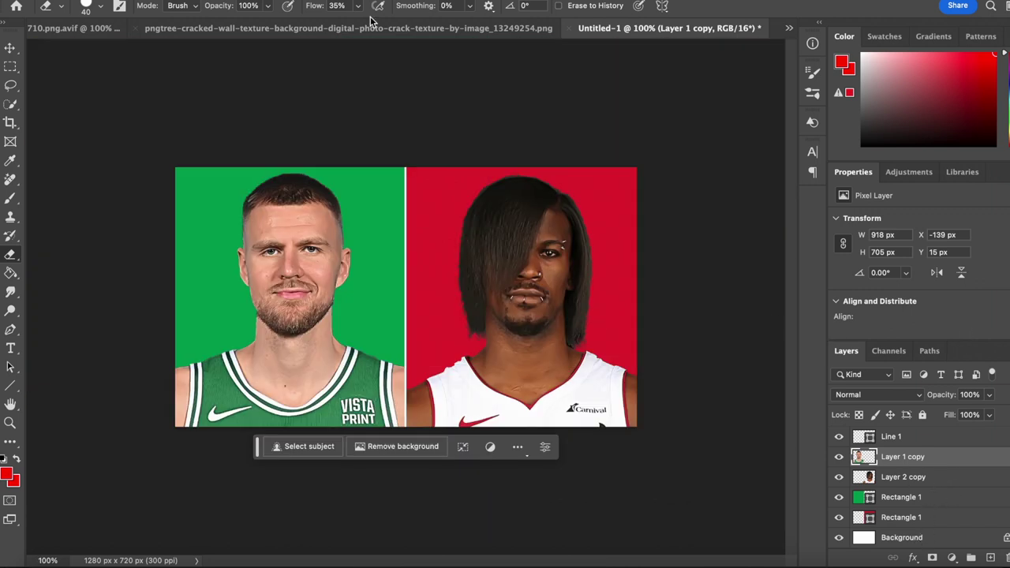
- Close the 202710.png.avif document and bring up the Celtics logo document
drag(371, 28, 146, 13)
drag(66, 7, 120, 29)
click(792, 29)
click(728, 47)
click(791, 28)
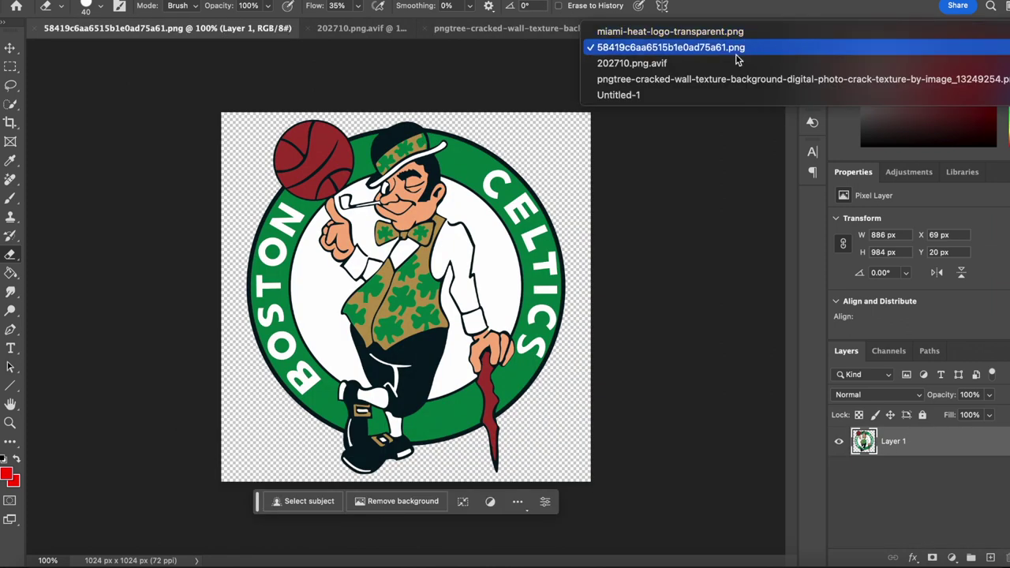
click(733, 63)
click(199, 28)
click(550, 235)
- Apply the Black & White - Strong adjustment preset to the Celtics logo and merge it into a single layer
click(910, 171)
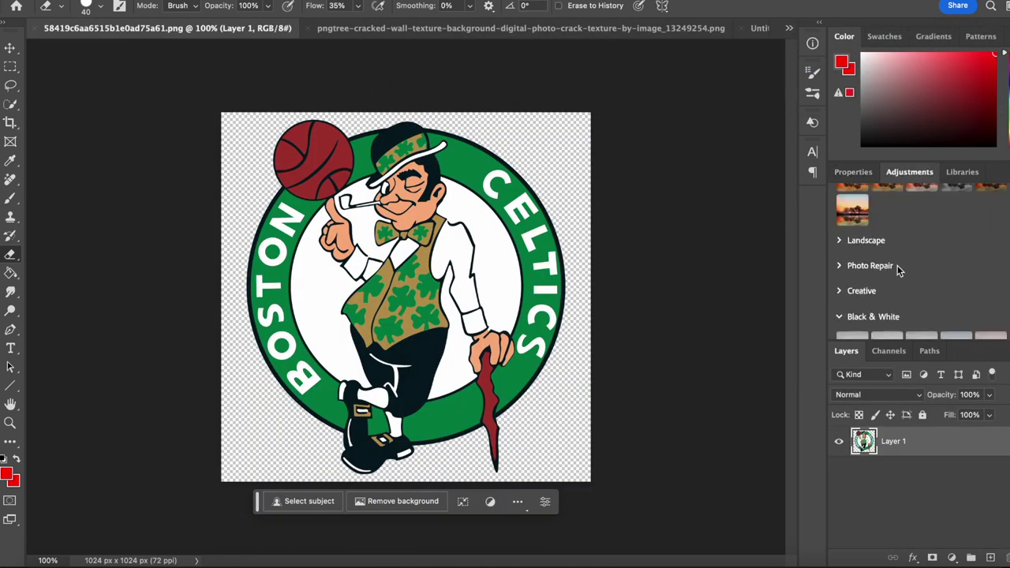
click(872, 294)
click(922, 324)
key(super+e)
- Paste the black-and-white Celtics logo into Untitled-1, directly above the green rectangle's layer
click(788, 29)
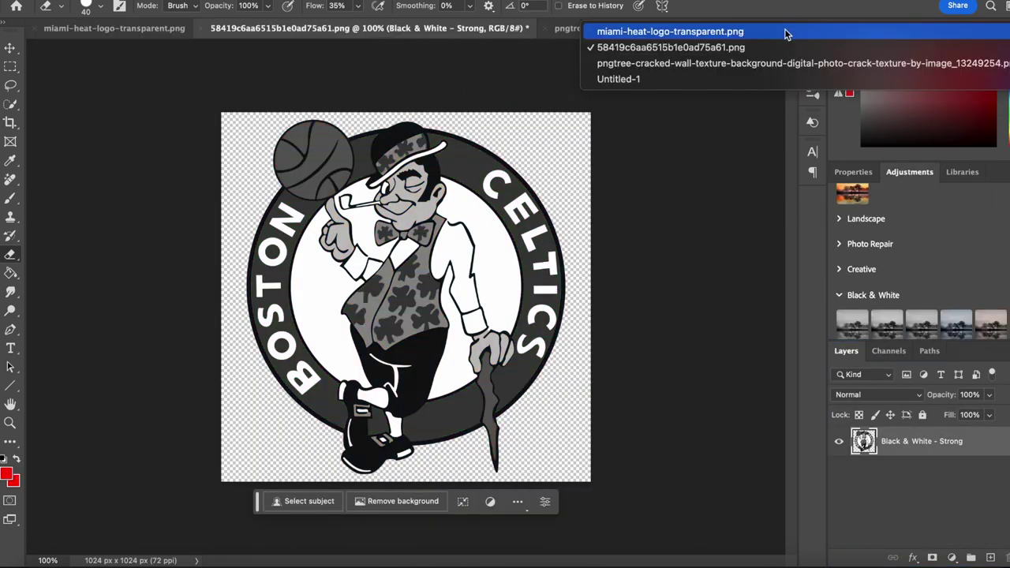
click(720, 79)
click(929, 499)
key(super+v)
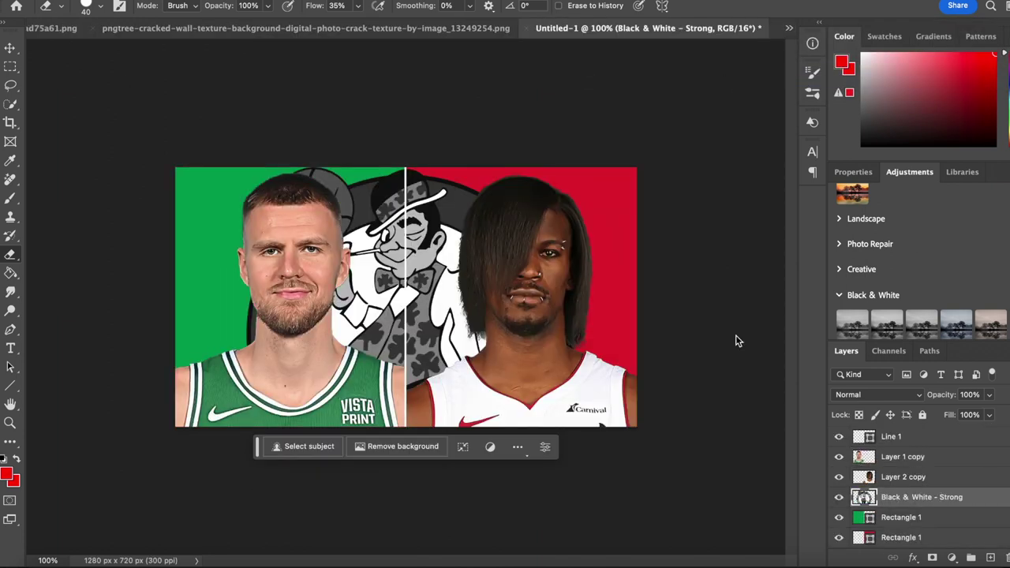
- Scale and position the Celtics logo behind the green-jersey player on the green half, and set its layer opacity to 30%
key(super+t)
drag(455, 214, 385, 245)
drag(495, 153, 381, 177)
drag(421, 171, 388, 178)
drag(361, 198, 378, 182)
click(728, 6)
key(e)
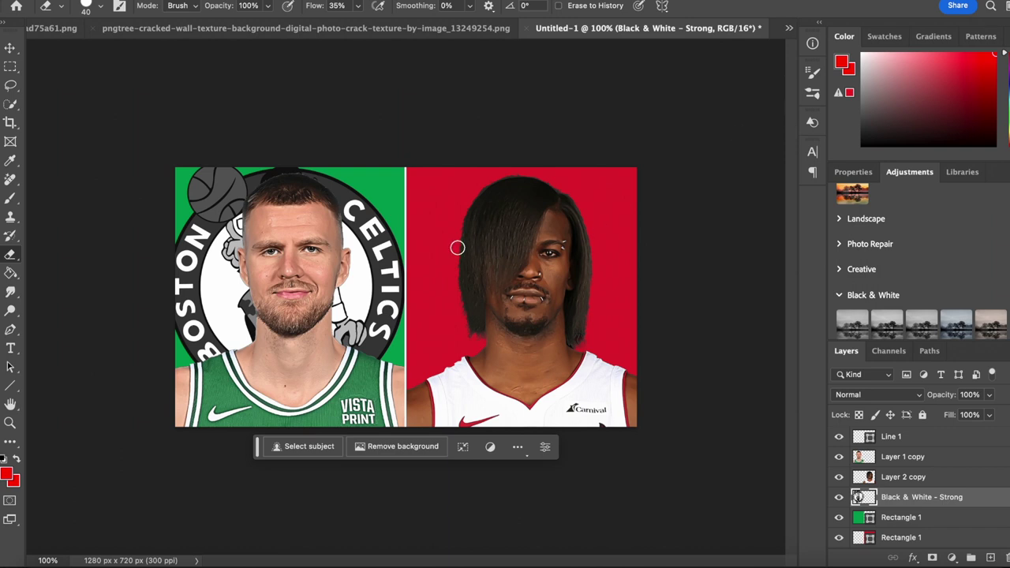
drag(970, 414, 941, 414)
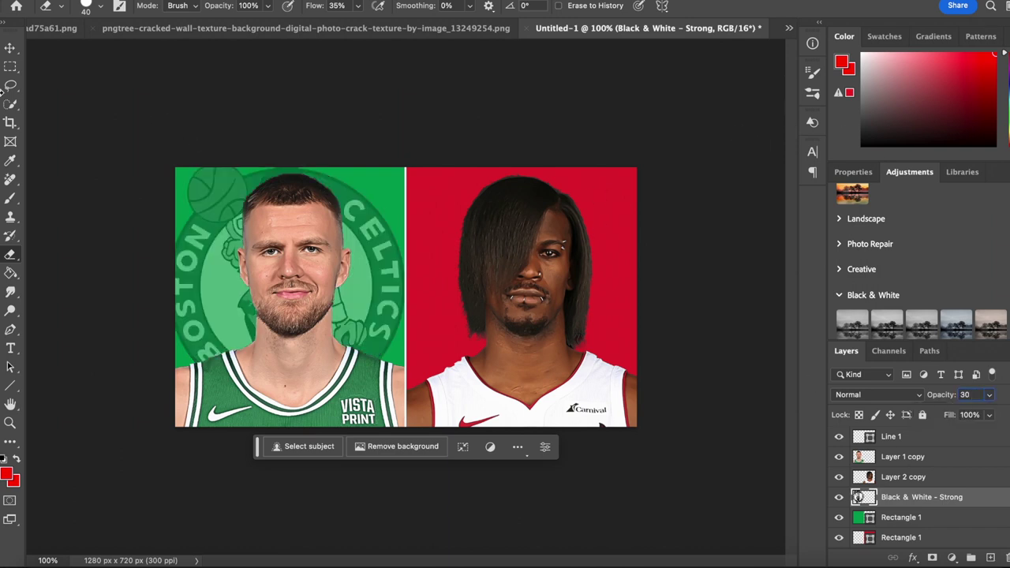
- Close the Celtics logo document and bring up miami-heat-logo-transparent.png
click(789, 30)
click(712, 47)
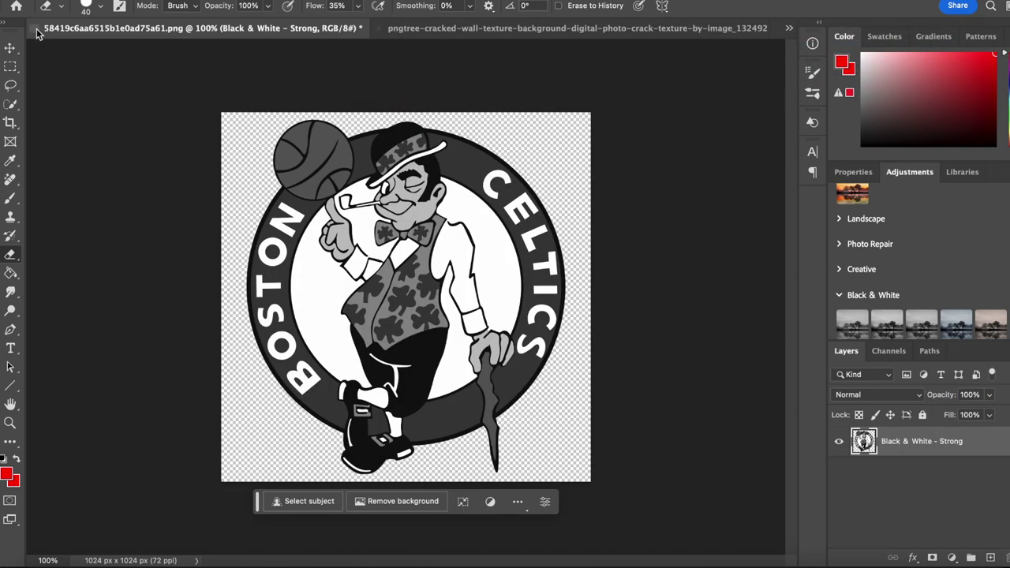
click(38, 30)
click(505, 270)
click(52, 28)
- Erase the MIAMI HEAT lettering below the flaming ball with a size 900 eraser
scroll(871, 284, down, 2)
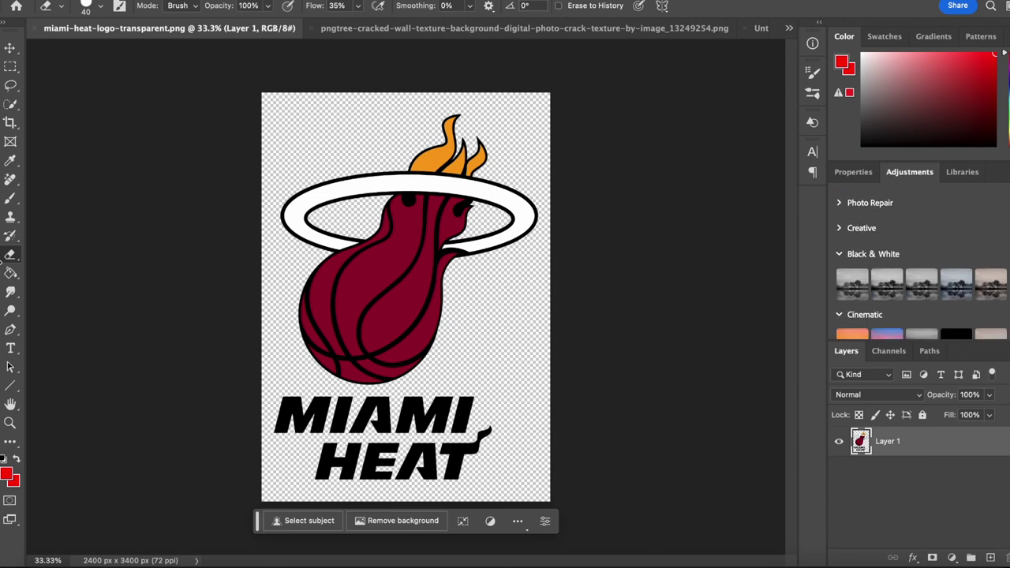
key(bracketright)
key(bracketright)
key(bracketright)
key(bracketright)
key(bracketright)
key(bracketright)
key(bracketright)
key(bracketright)
mouse_move(482, 442)
mouse_down()
mouse_move(440, 413)
mouse_move(320, 446)
mouse_up()
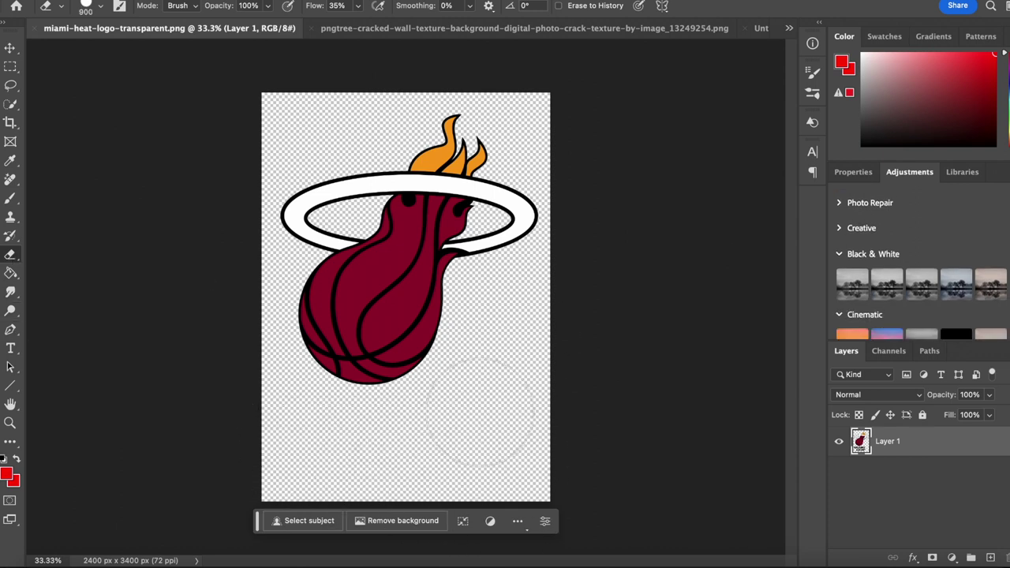
- Apply the Black & White - Strong adjustment preset to the Heat logo and merge it with Layer 1
scroll(929, 271, down, 1)
click(887, 261)
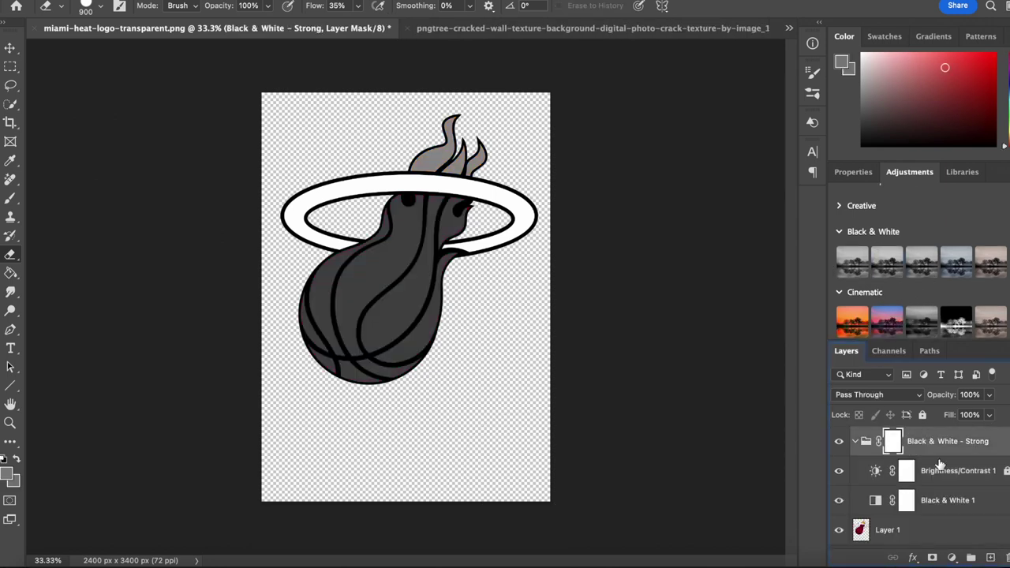
shift+click(974, 530)
key(super+e)
- Copy the black-and-white Heat logo into Untitled-1 and place its layer between the green and red rectangle layers
key(super+c)
click(790, 29)
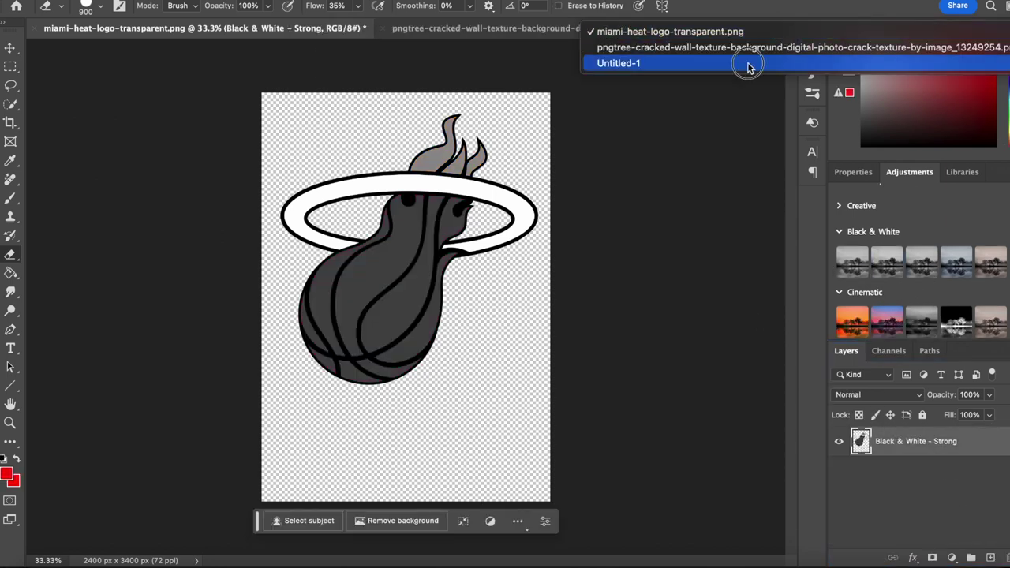
click(749, 65)
key(super+v)
drag(925, 497, 895, 516)
- Scale the Heat logo to about 35% and position it behind the white-jersey player on the red half
key(super+t)
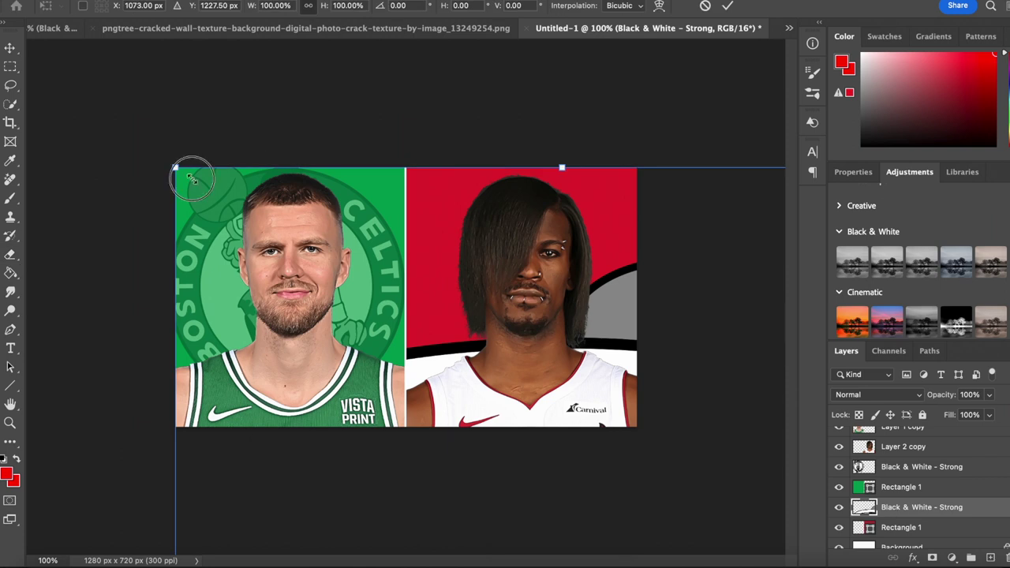
drag(176, 167, 400, 424)
drag(415, 433, 371, 329)
drag(505, 395, 476, 202)
drag(701, 137, 669, 172)
drag(606, 298, 657, 198)
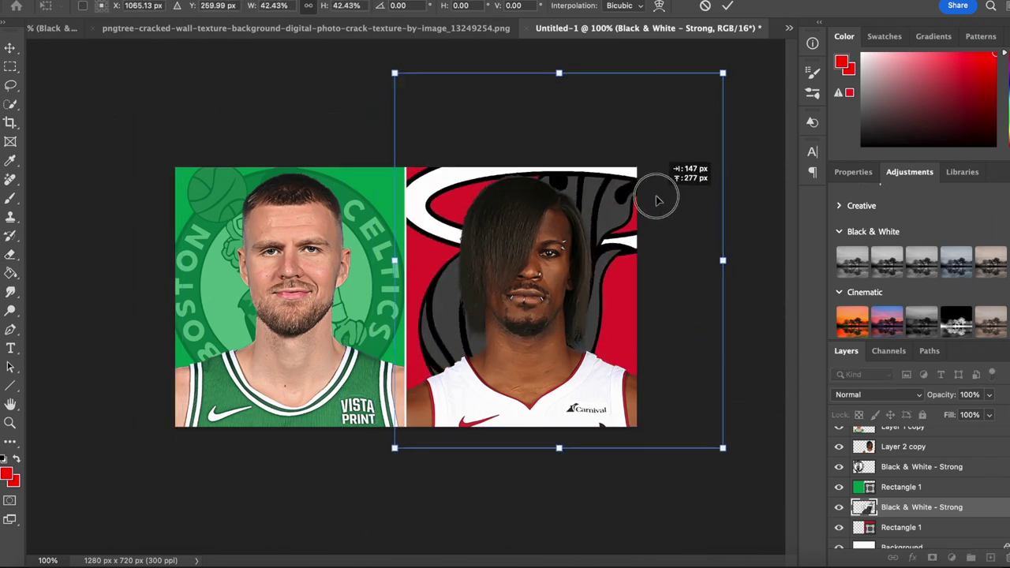
drag(724, 73, 670, 127)
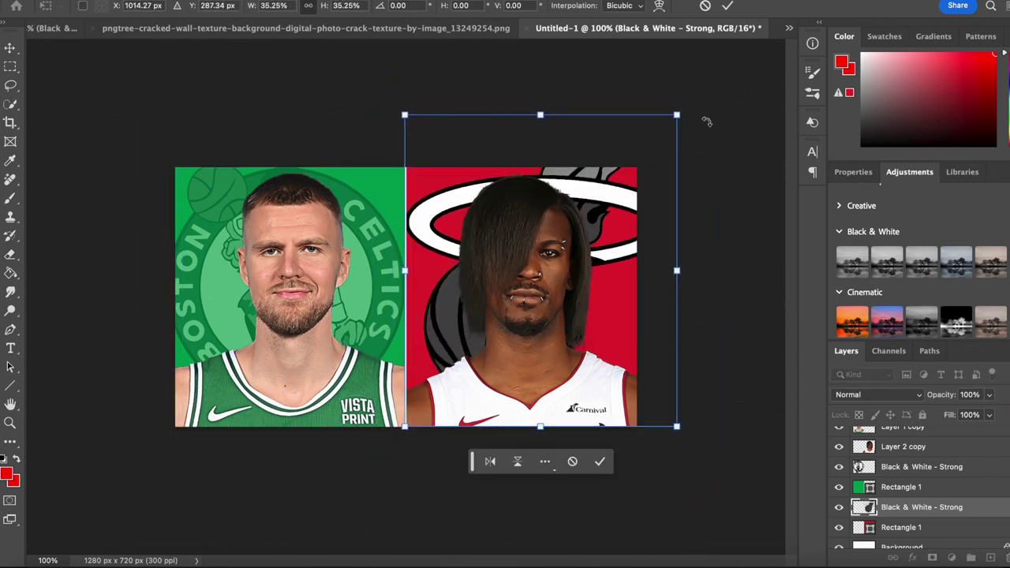
click(728, 6)
- Set the Heat logo layer's opacity to 30%
click(989, 396)
text(30)
key(Return)
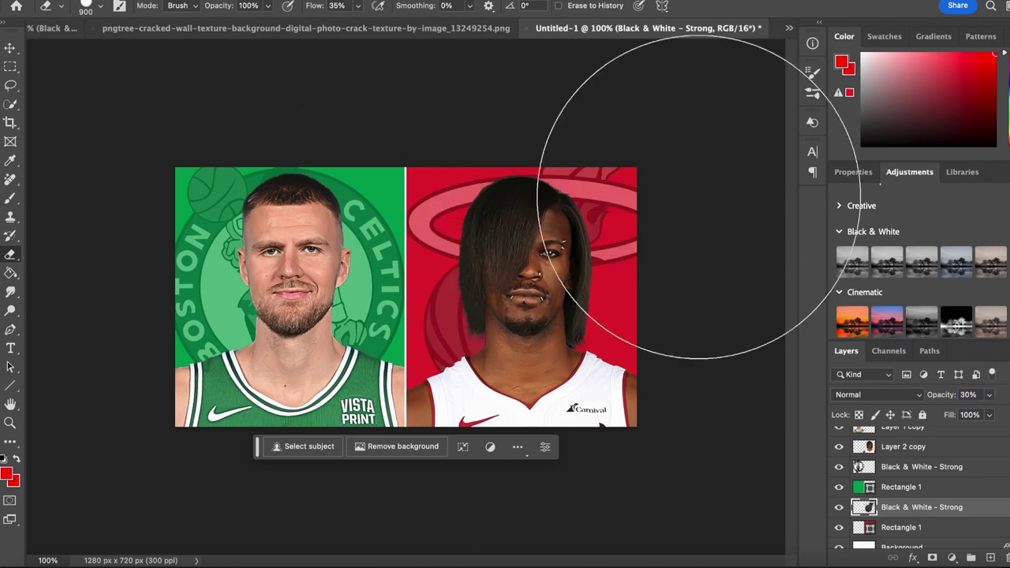
- Close the miami-heat-logo-transparent.png document
click(55, 29)
click(35, 28)
click(505, 234)
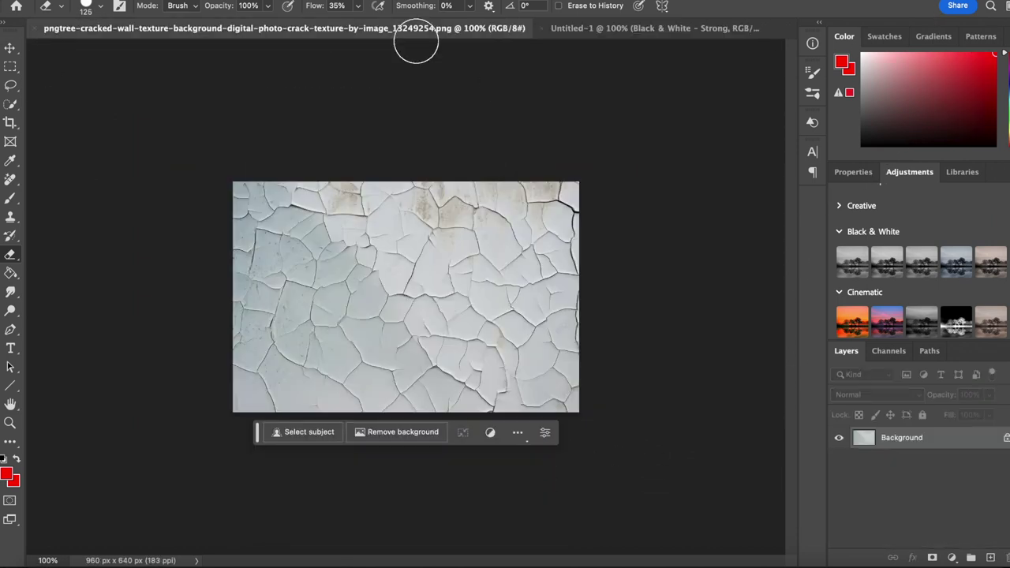
- Unlock the cracked-wall texture's background layer and copy the texture into Untitled-1, just below the two player layers
click(1005, 438)
key(super+a)
key(super+c)
click(637, 31)
key(super+v)
drag(919, 539, 922, 486)
- Enlarge the cracked texture to cover the whole canvas and set its blend mode to Multiply
key(super+t)
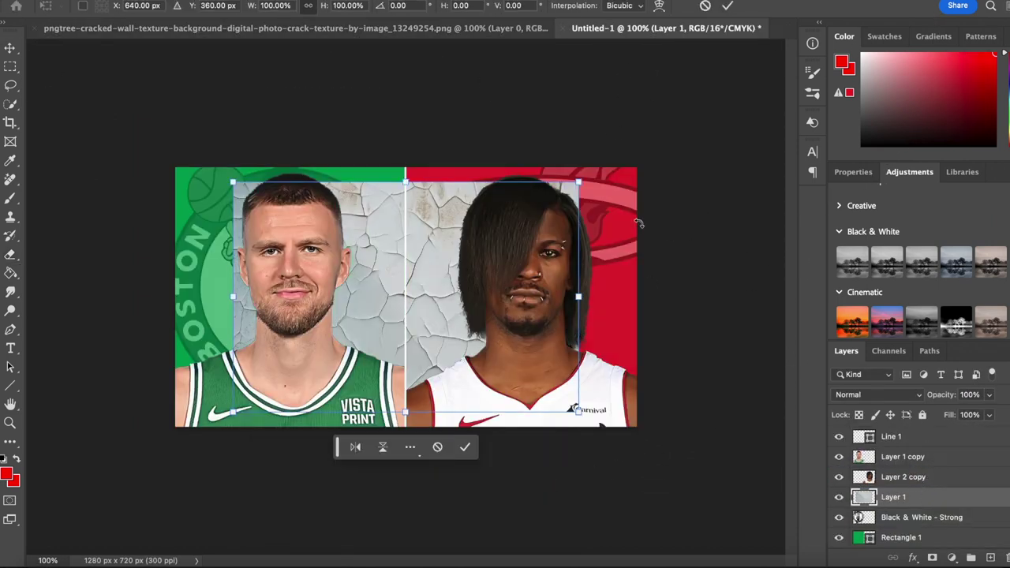
drag(578, 182, 747, 69)
drag(537, 261, 452, 331)
click(727, 6)
click(888, 395)
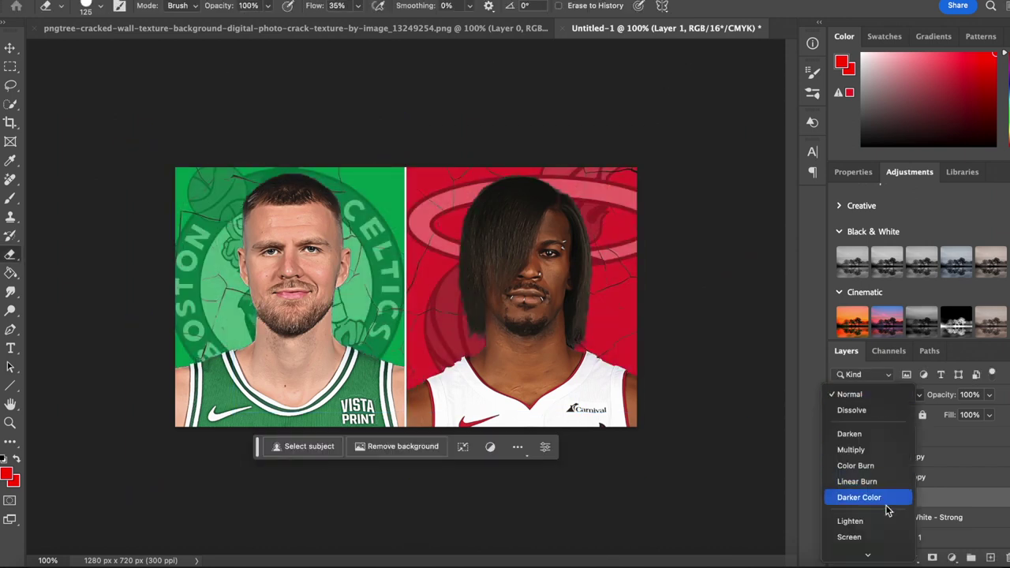
click(852, 450)
- Add an Outer Glow effect to the white dividing line's layer
click(913, 557)
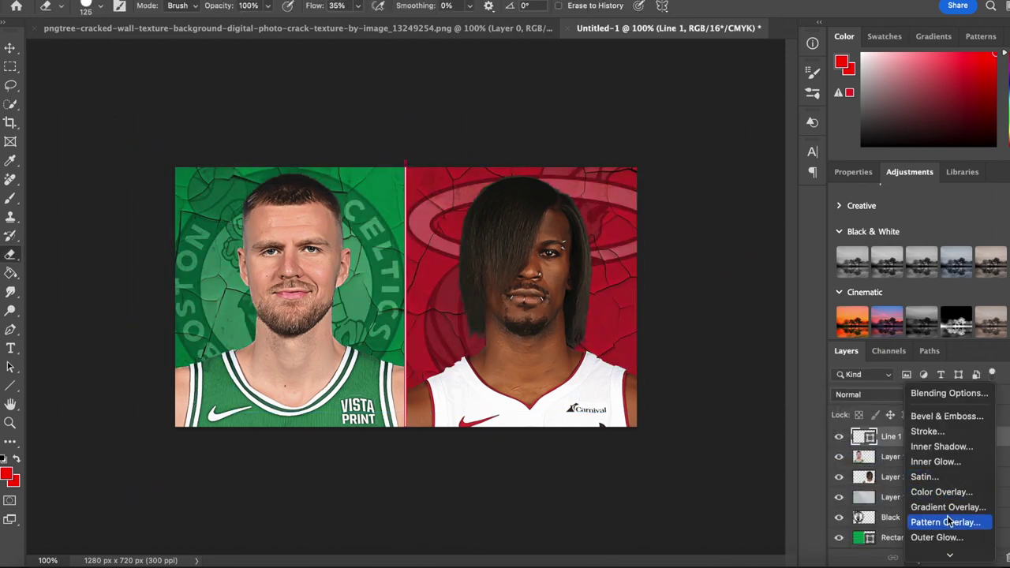
click(937, 537)
click(972, 57)
click(386, 129)
click(467, 260)
key(v)
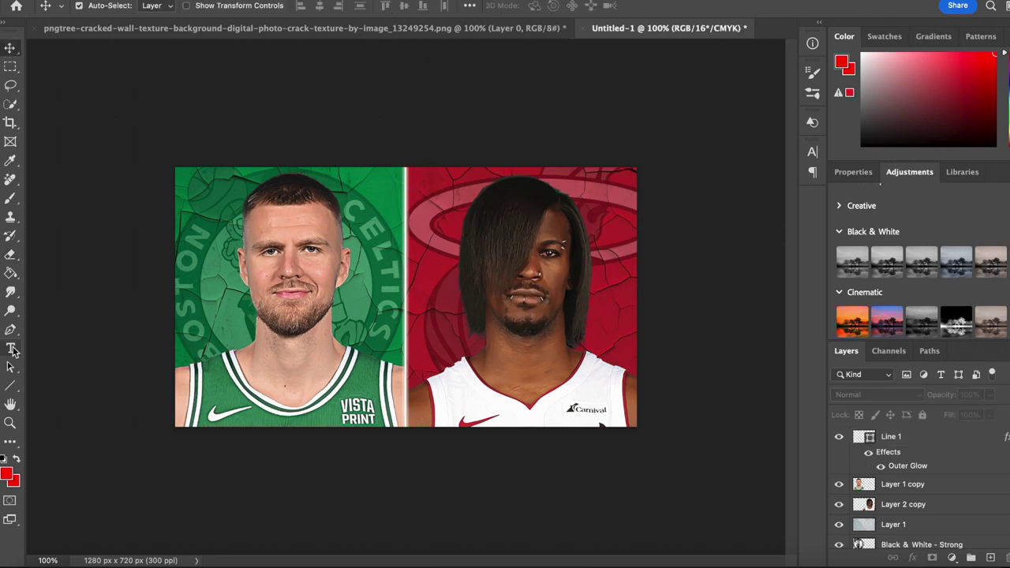
- Draw a white-filled rectangle about 1286 by 209 px across the players' chests and align its left edge with the canvas
right_click(10, 385)
click(56, 382)
drag(179, 347, 638, 421)
click(836, 211)
click(879, 250)
click(838, 327)
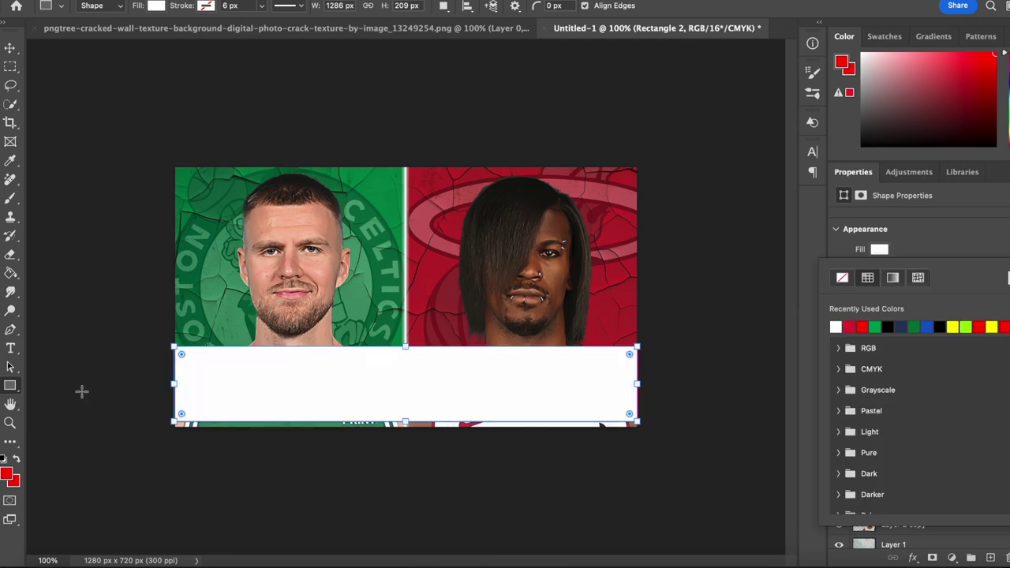
drag(173, 383, 176, 383)
- Set the white rectangle's layer opacity to 80%
click(11, 48)
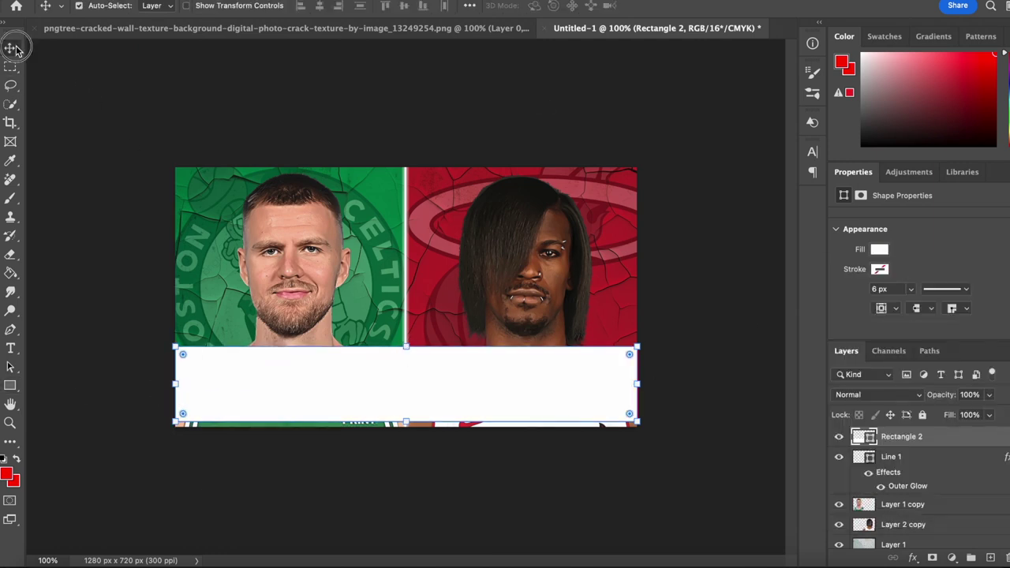
text(80)
key(Return)
click(68, 93)
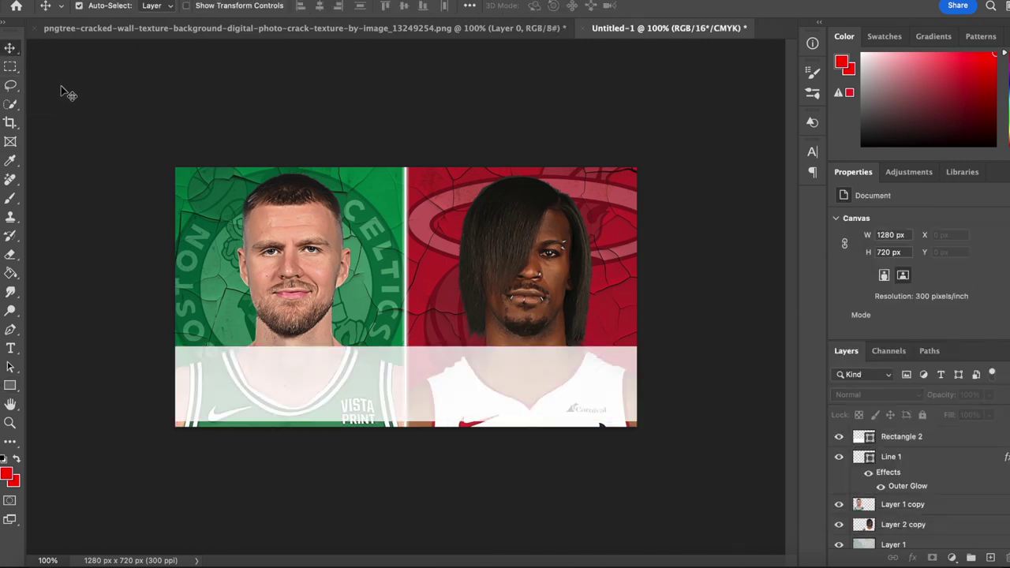
- Add the text "CELTICS" in the Barge font at 9.92 pt on the white band
click(10, 348)
click(221, 383)
click(243, 421)
click(240, 507)
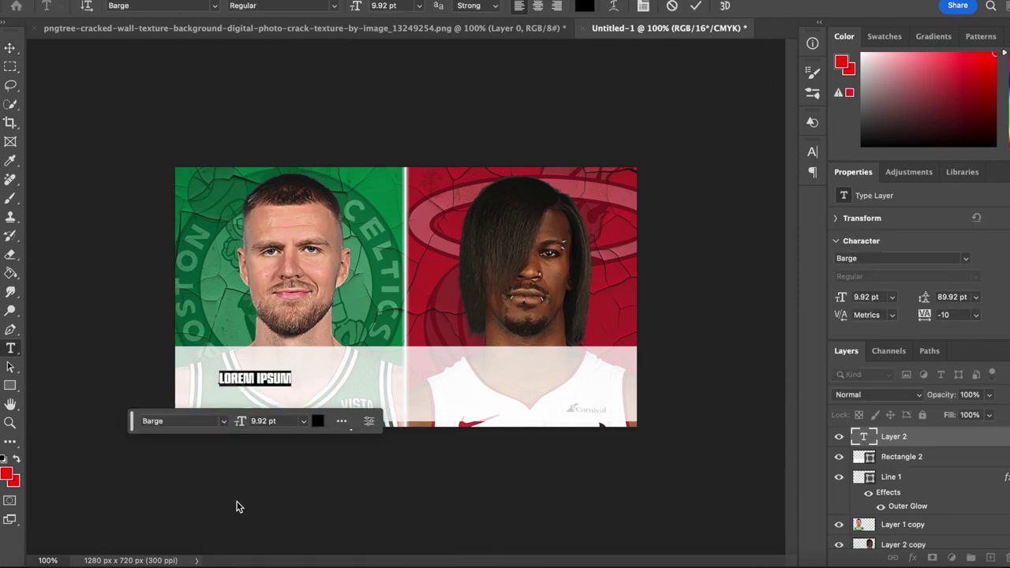
text(CELTICS)
click(260, 303)
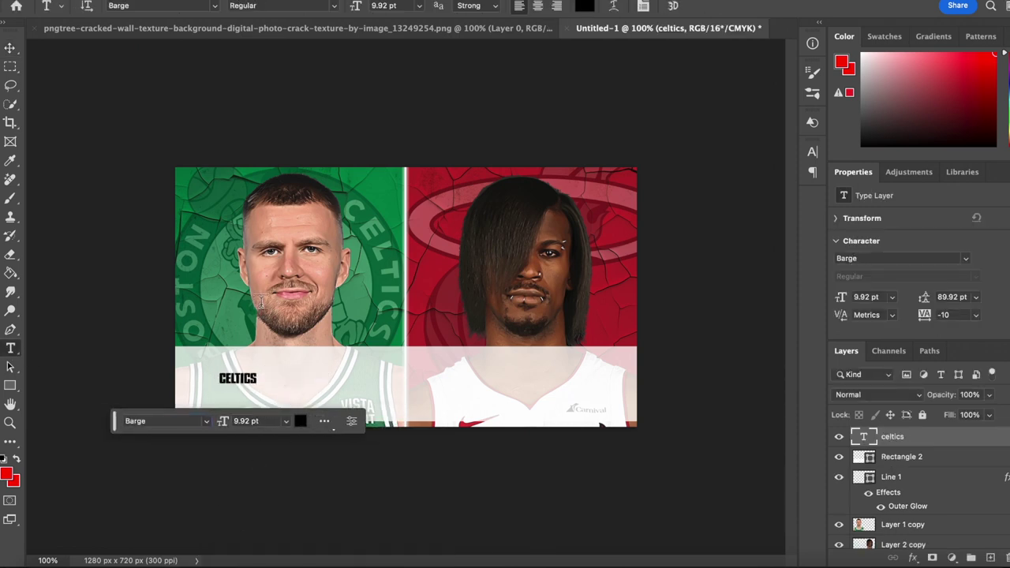
- Extend the text to read "CELTICS VS HEAT POST GAME REACTION"
key(ctrl+t)
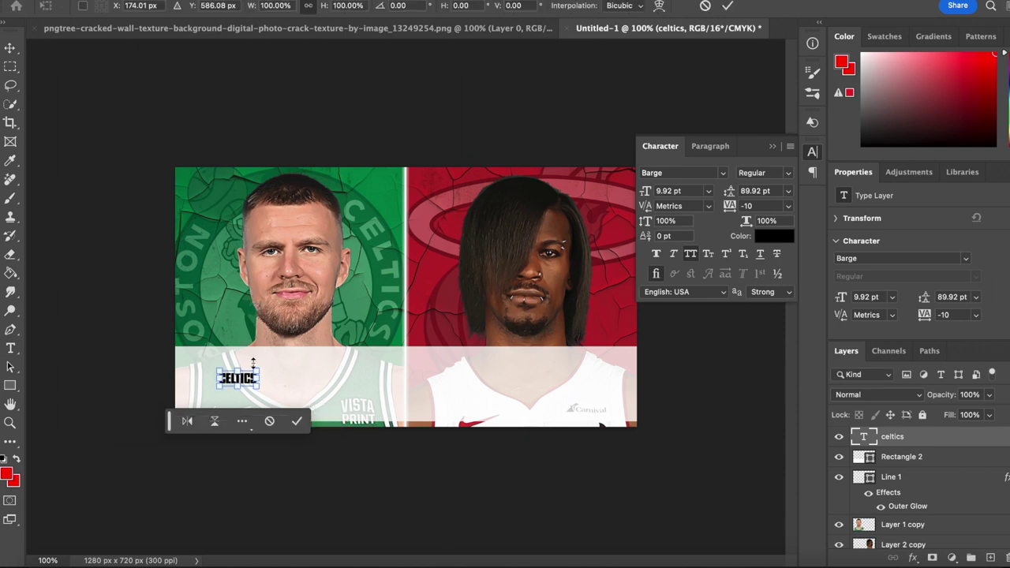
click(727, 6)
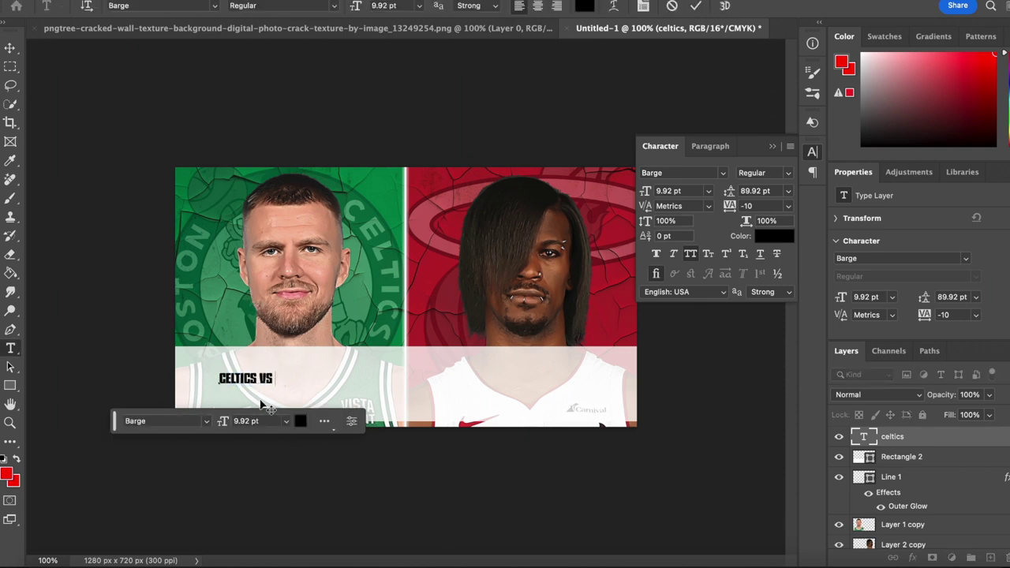
key(super+t)
key(super+t)
key(super+t)
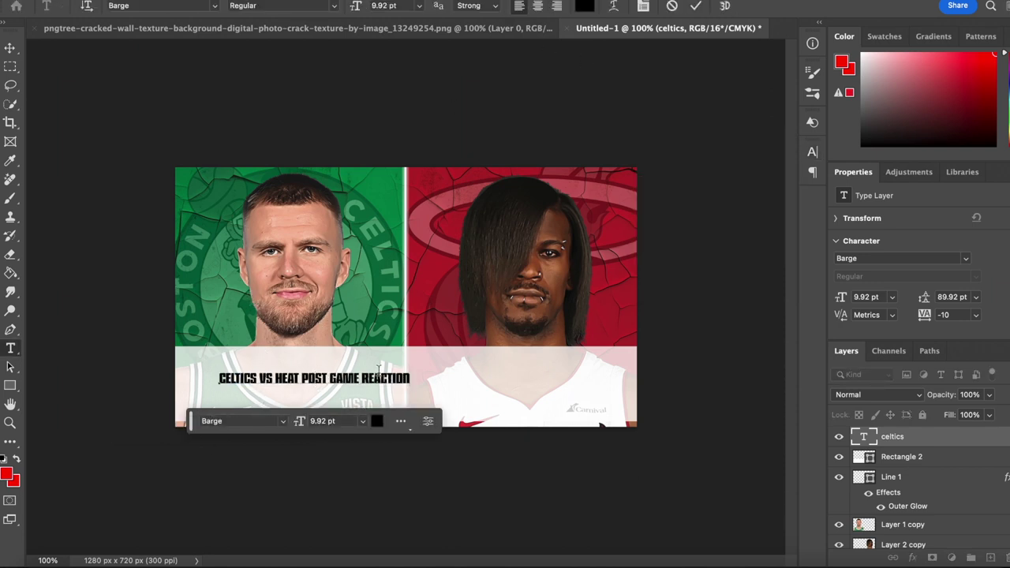
- Enlarge the headline to span nearly the full canvas width, center it on the white band, and stretch it slightly taller
drag(412, 371, 477, 391)
key(super+z)
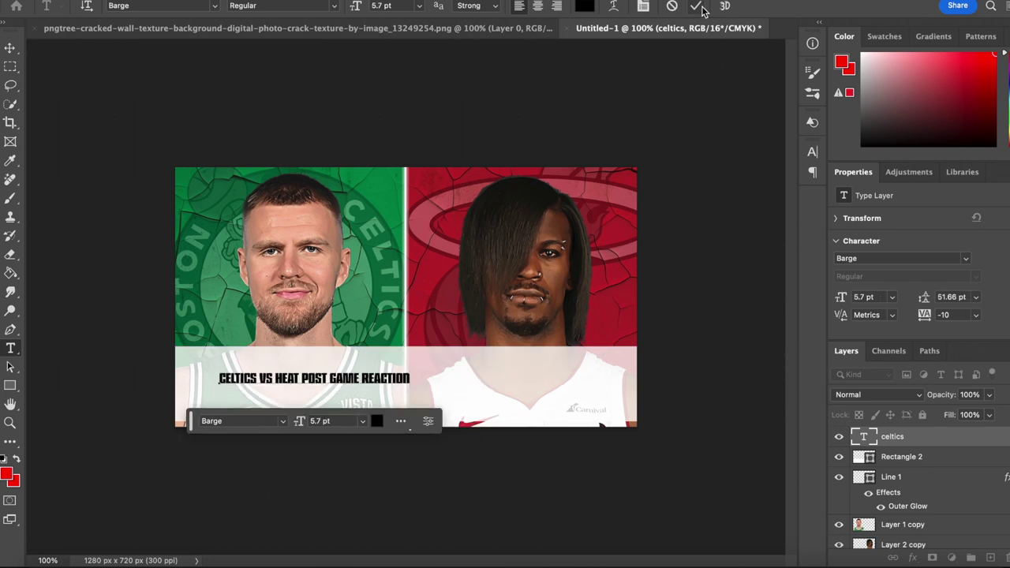
click(697, 6)
key(super+t)
drag(414, 367, 665, 349)
drag(529, 356, 494, 372)
drag(407, 366, 407, 356)
drag(406, 400, 406, 412)
key(Return)
- Reduce the white band's height to about 175 px around the headline
key(ctrl+t)
click(916, 457)
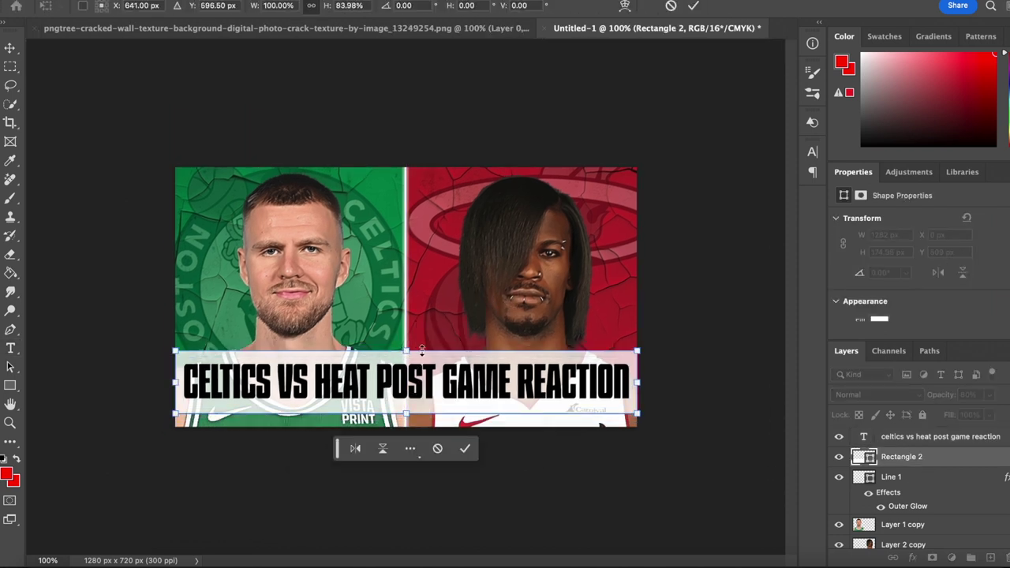
click(694, 6)
- Recolor the word CELTICS in the headline green
double_click(257, 397)
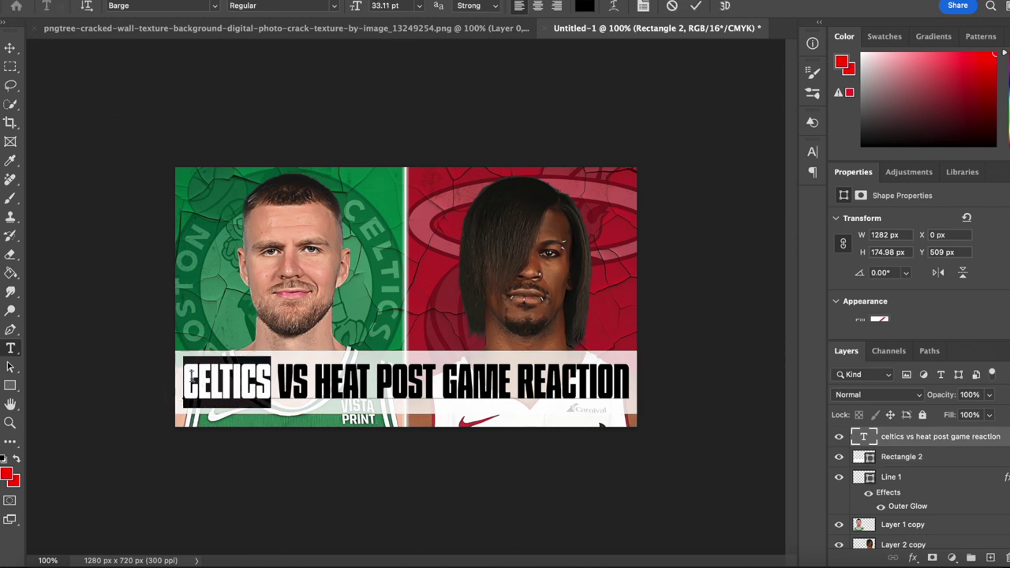
click(474, 449)
click(208, 421)
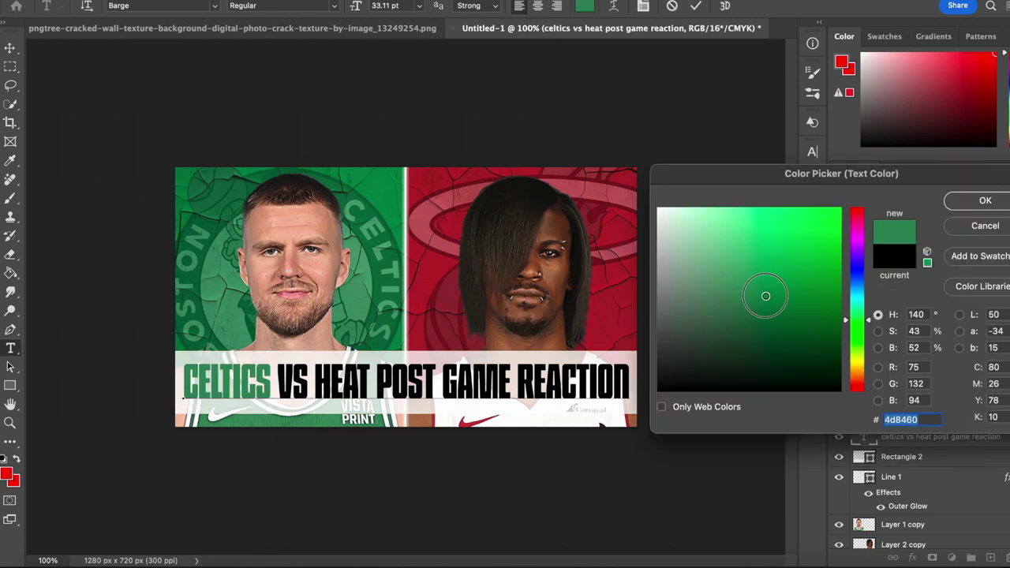
click(985, 201)
- Recolor the word HEAT in the headline red, using #be2b2a
double_click(316, 380)
click(468, 443)
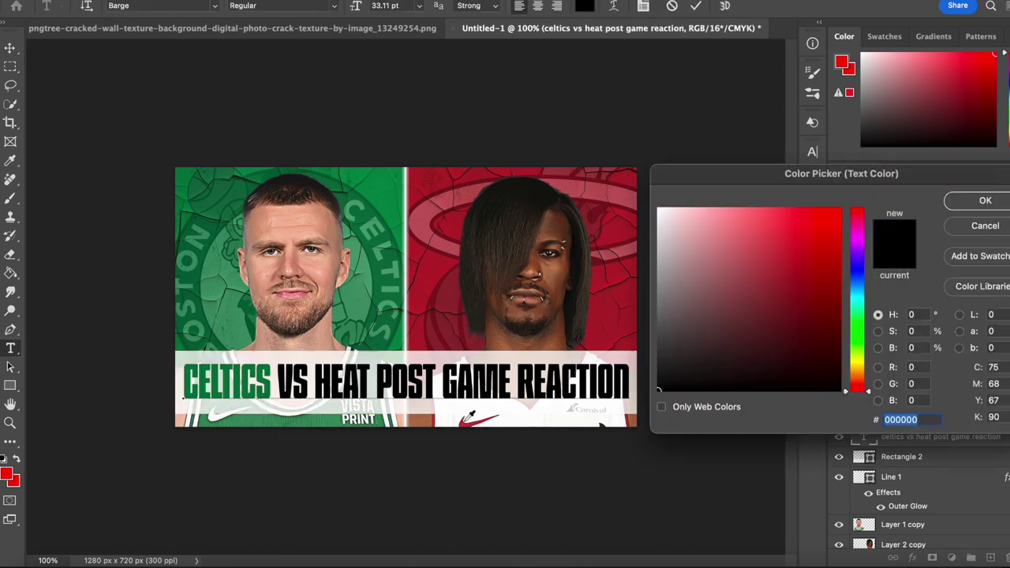
click(694, 234)
click(778, 244)
click(799, 274)
click(800, 254)
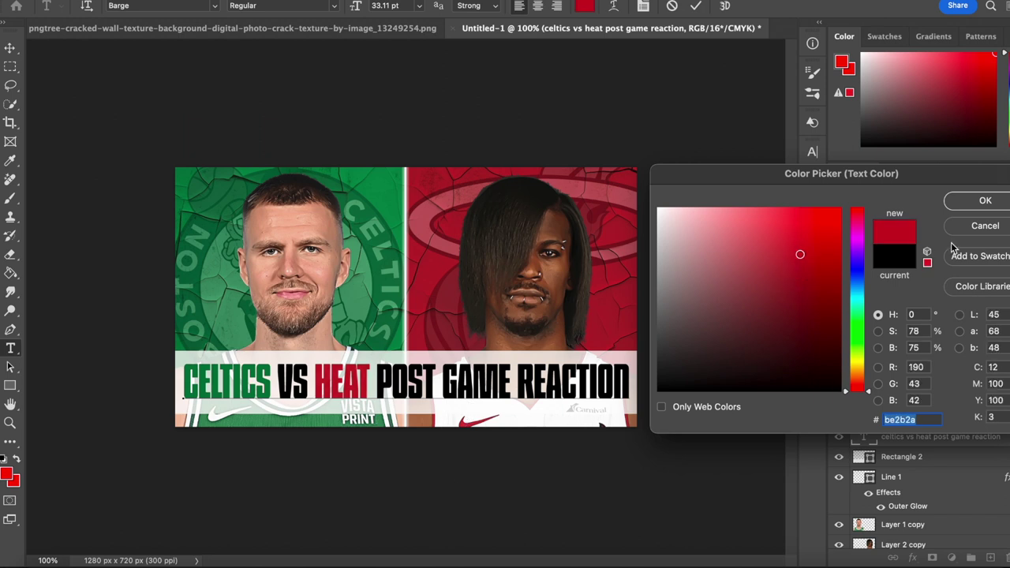
click(983, 201)
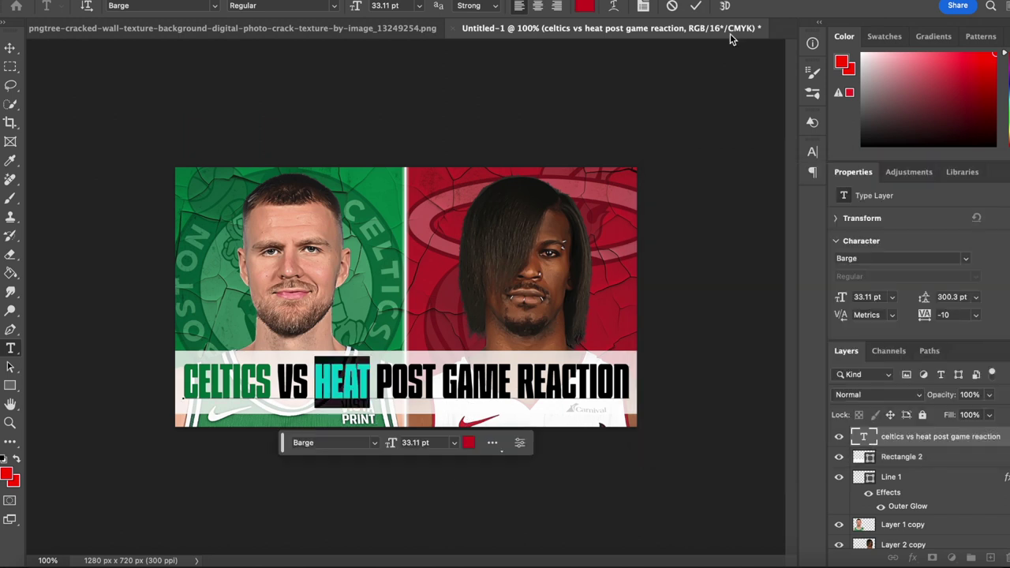
- Add a 4 px white outside stroke to the headline text
key(ctrl+Return)
click(913, 557)
click(927, 427)
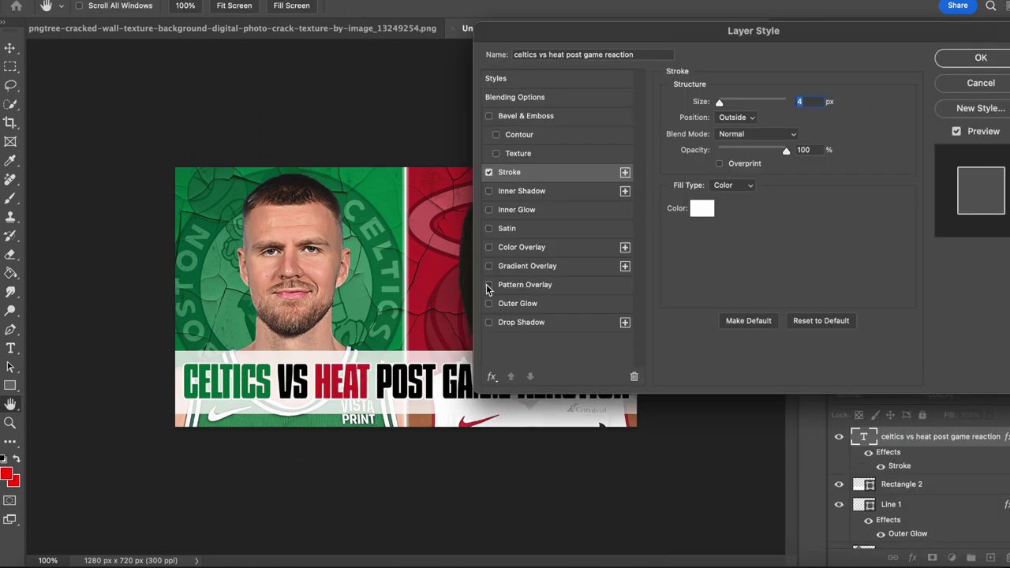
- Add a drop shadow to the headline at a 45° angle with a 17 px distance
click(488, 322)
click(536, 322)
drag(726, 136, 744, 127)
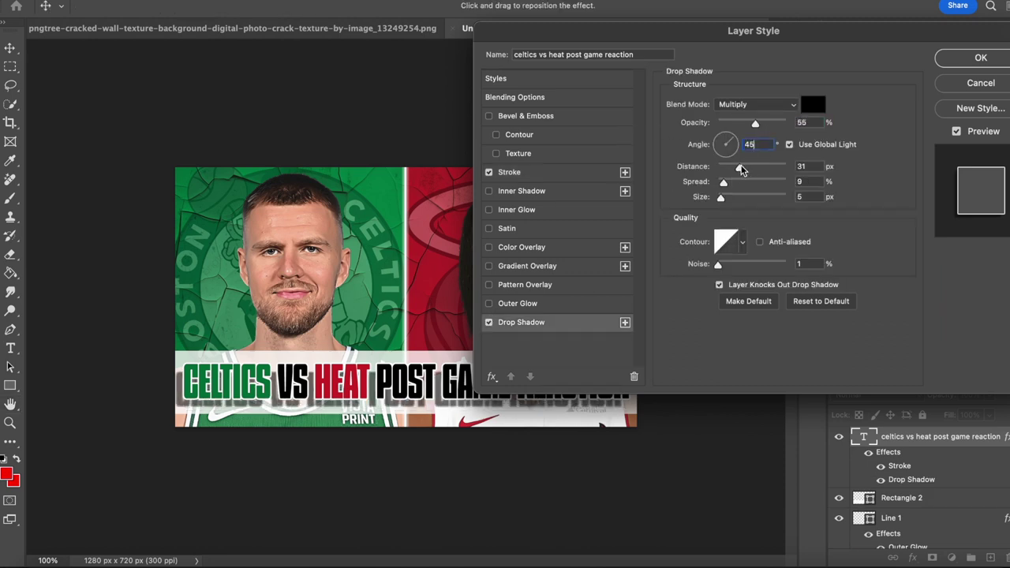
drag(740, 167, 728, 166)
click(969, 64)
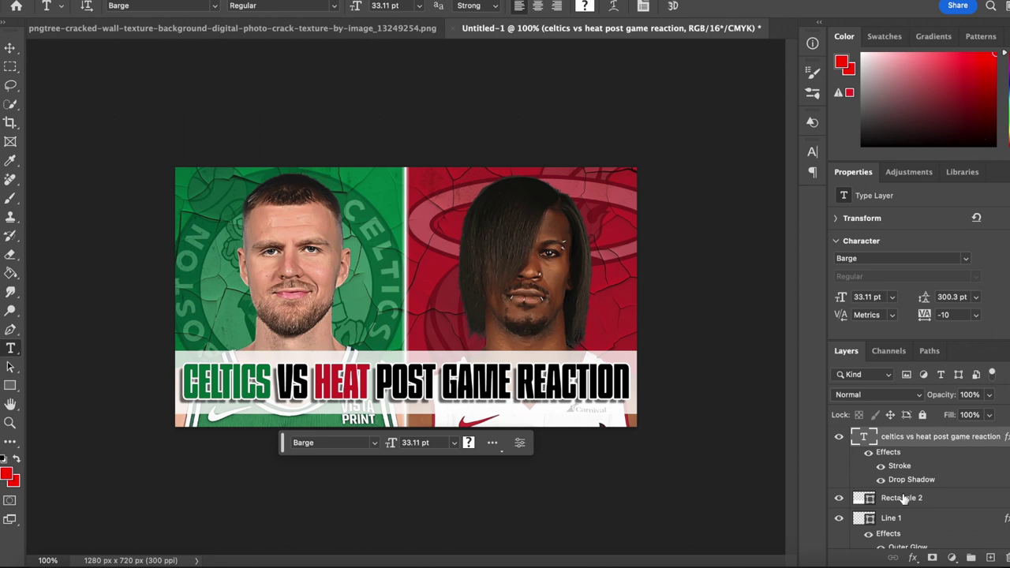
- Add a white stroke around the Heat player's cutout
scroll(904, 498, down, 2)
click(903, 516)
click(913, 557)
click(924, 430)
key(Return)
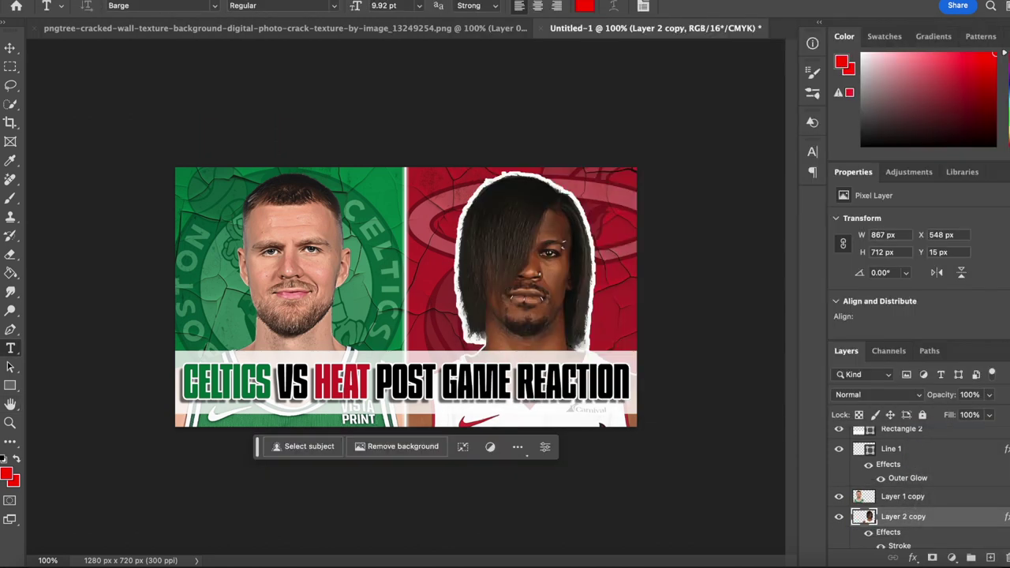
- Erase the rough edges around the Heat player's hair and neck with a 20 px eraser to smooth the white outline
click(10, 254)
scroll(415, 247, up, 5)
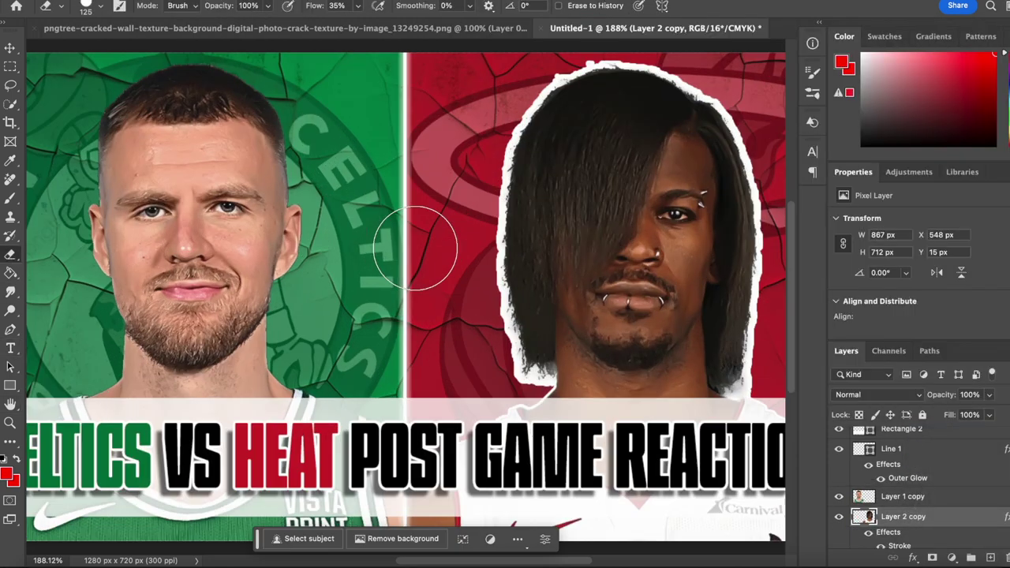
mouse_move(319, 431)
mouse_down()
mouse_move(349, 421)
mouse_move(333, 431)
mouse_up()
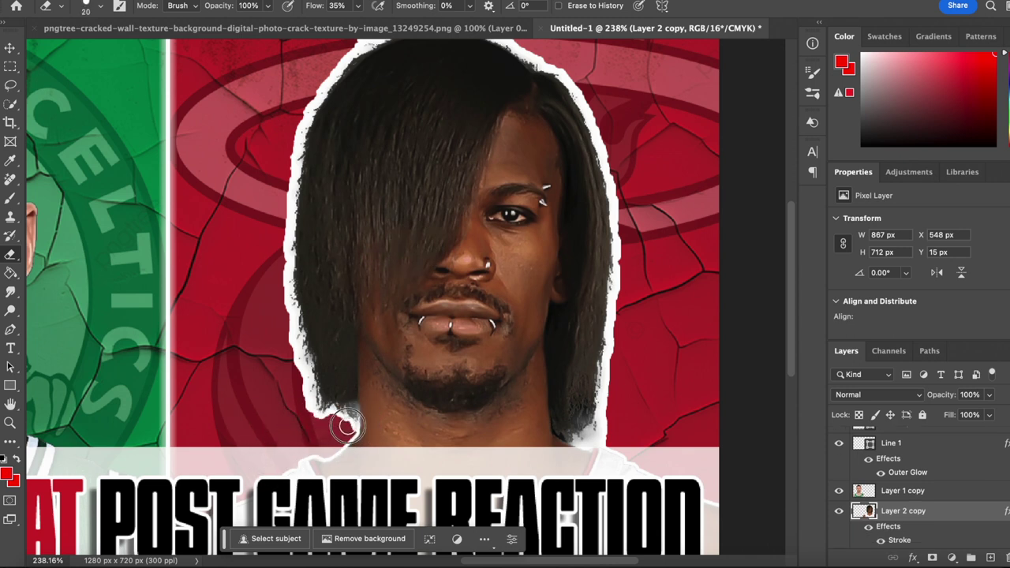
drag(284, 396, 295, 339)
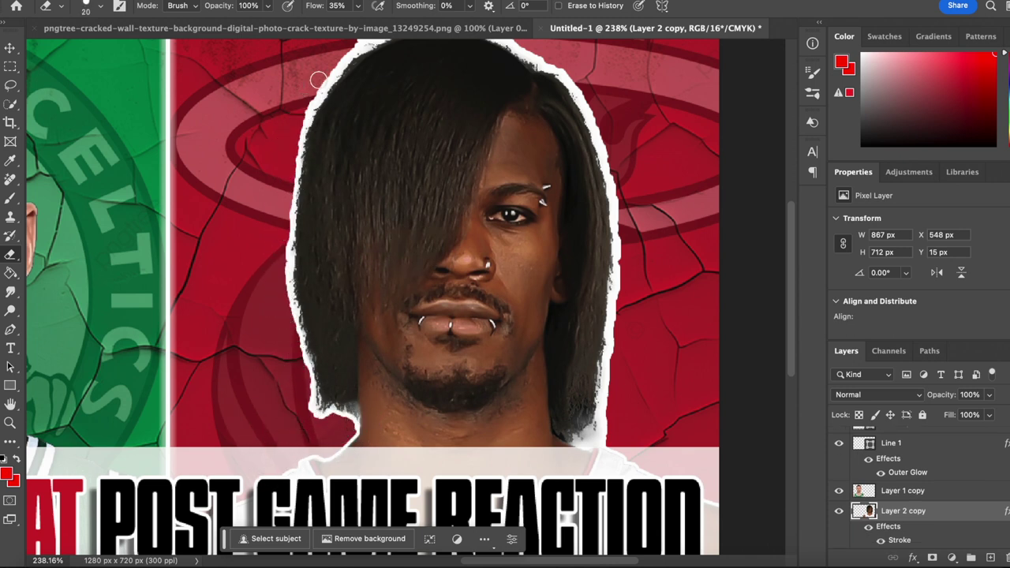
scroll(273, 209, up, 2)
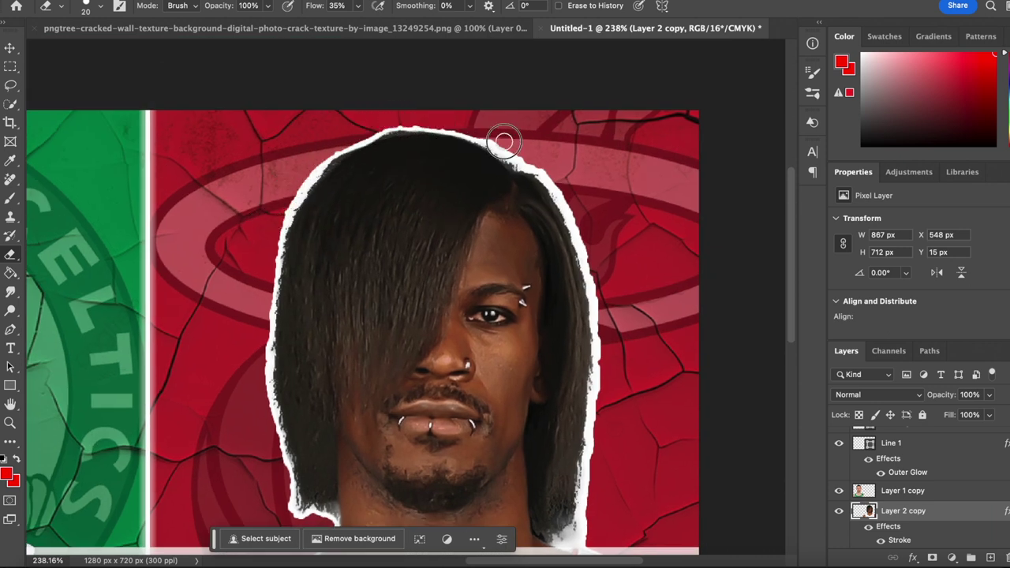
scroll(564, 417, down, 2)
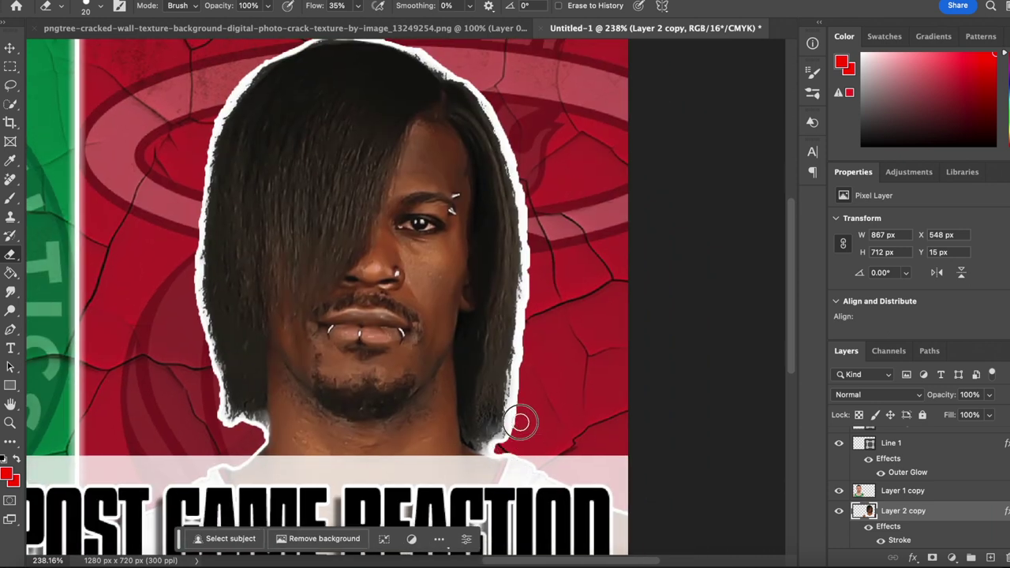
scroll(476, 85, down, 2)
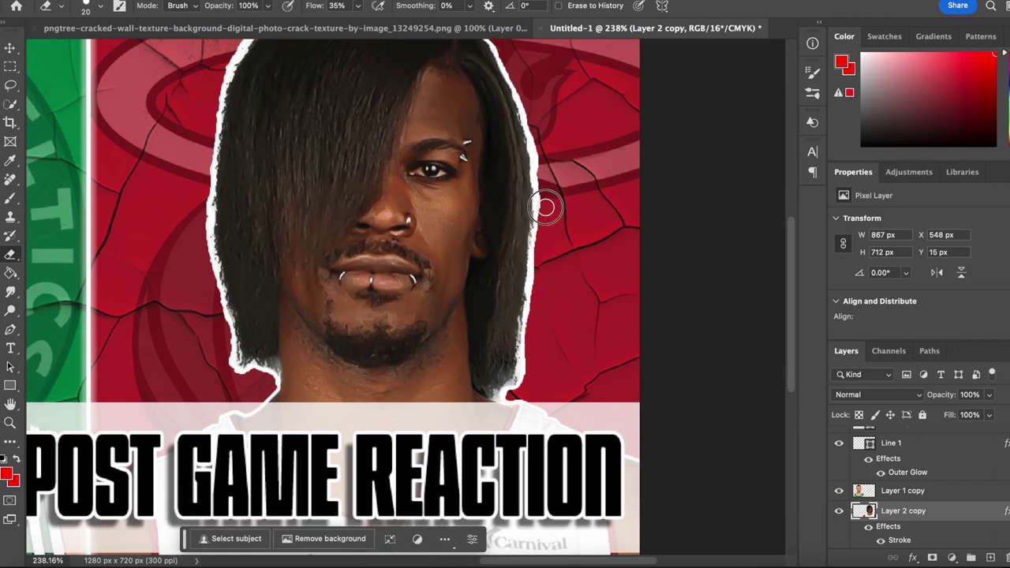
scroll(553, 260, down, 2)
key(super+0)
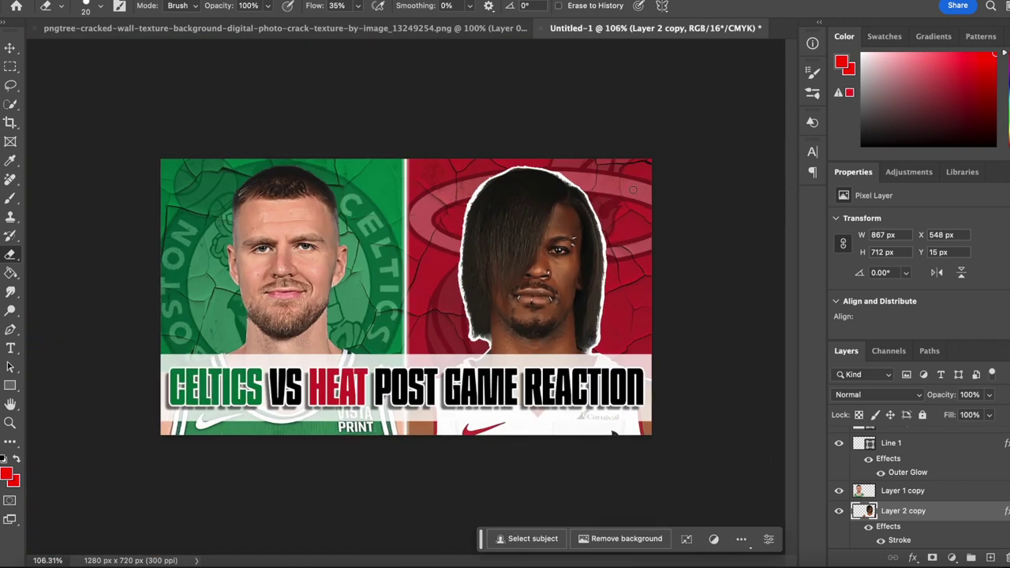
- Add a white stroke around the Celtics player's cutout
scroll(884, 475, up, 1)
click(903, 514)
click(914, 558)
click(933, 446)
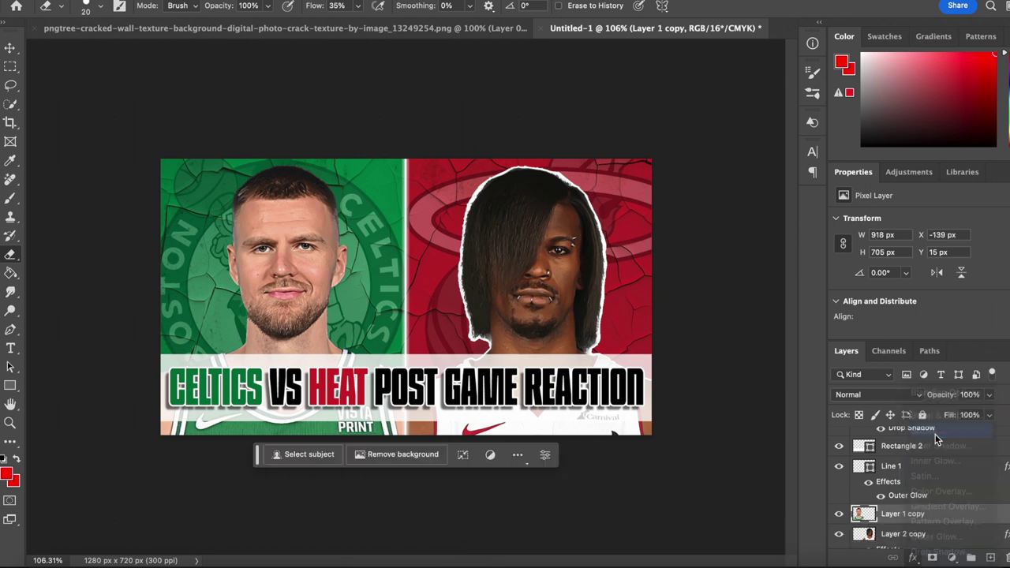
click(996, 60)
- Merge the headline with the white band and move the merged layer down to about Y 528 px
click(915, 500)
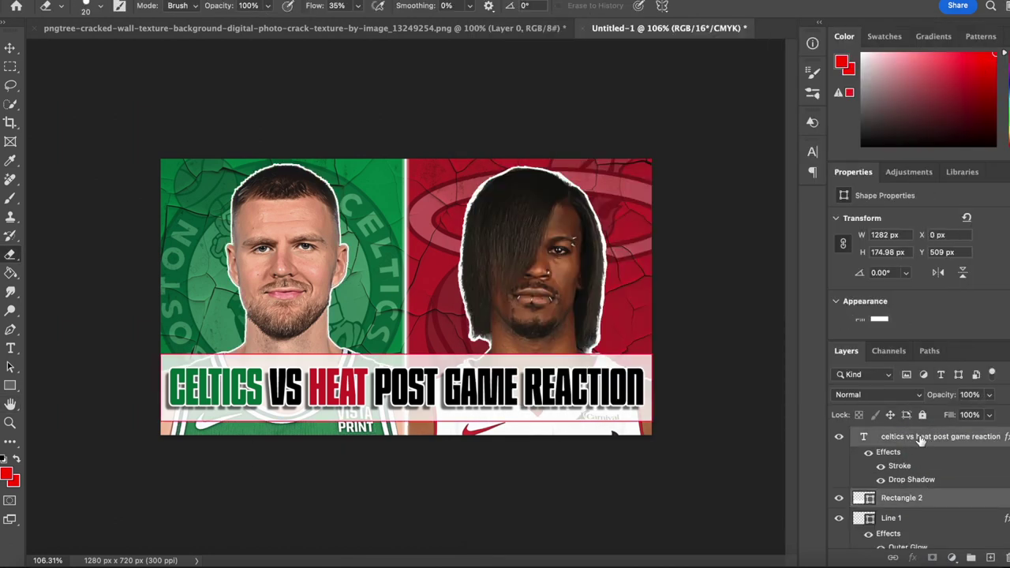
shift+click(924, 436)
key(ctrl+e)
key(ctrl+t)
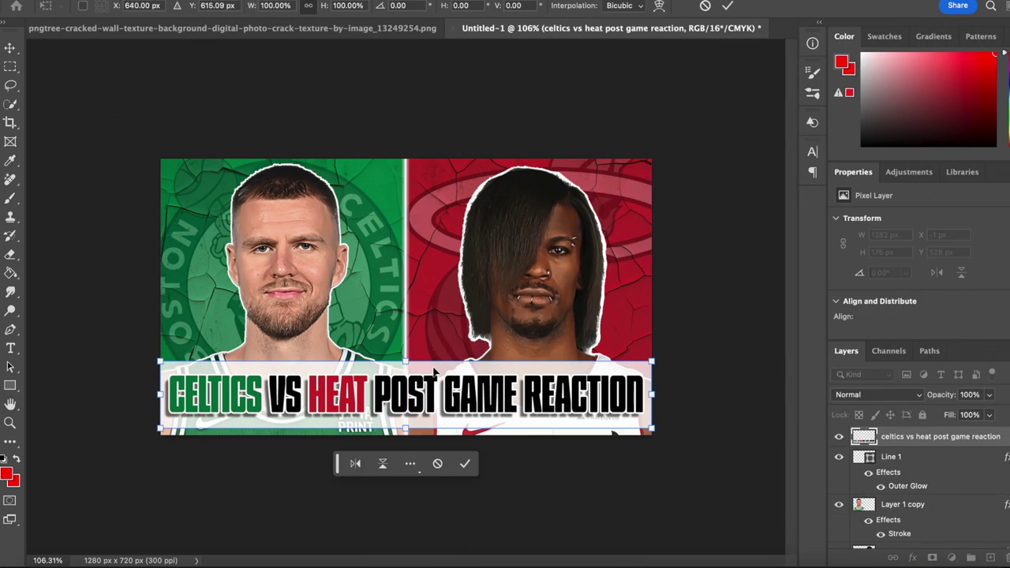
click(729, 7)
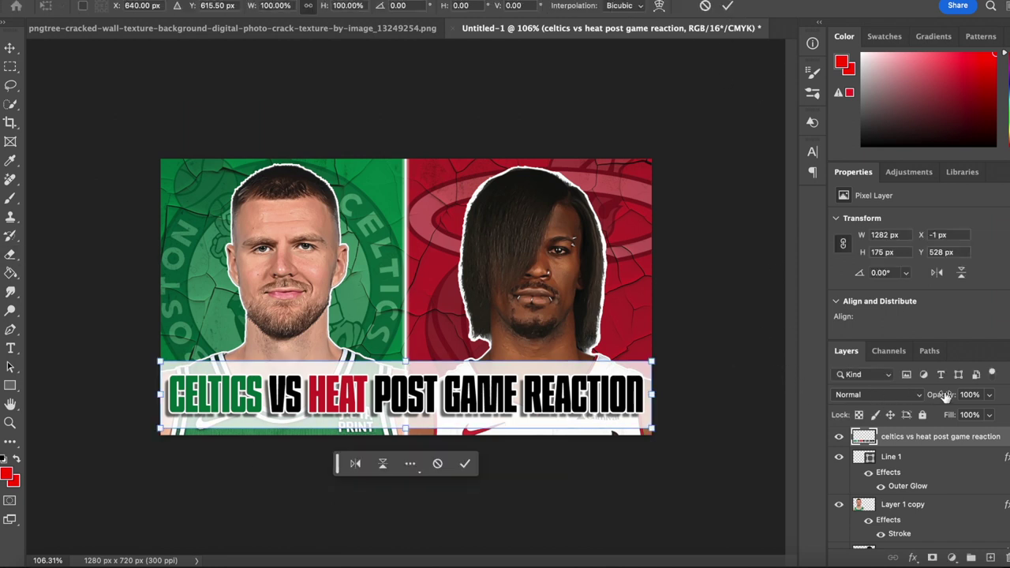
- Add a drop shadow to the Celtics player's cutout with 50% opacity and a 40 px distance
click(903, 504)
click(913, 557)
click(943, 552)
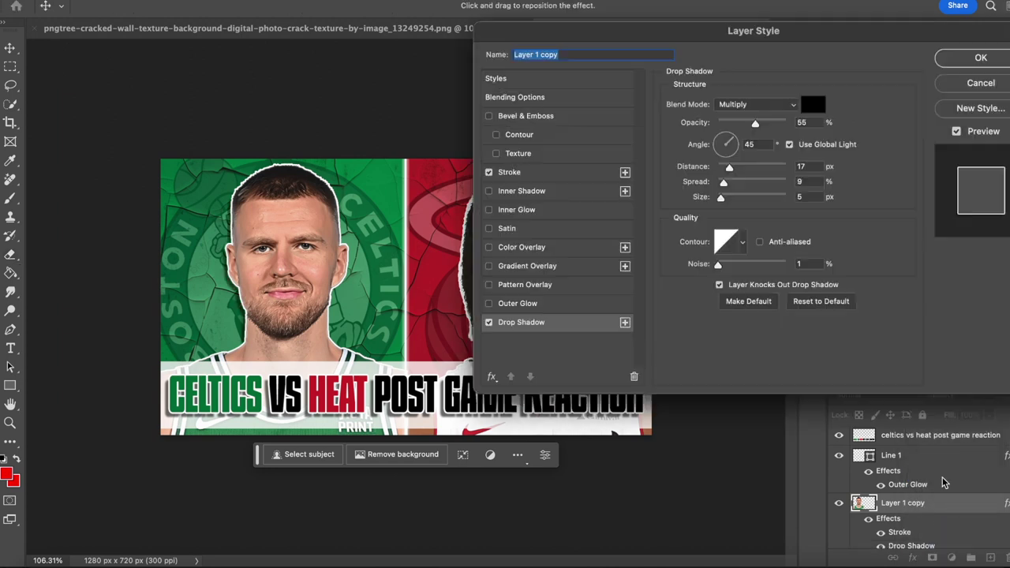
double_click(803, 123)
text(50)
double_click(803, 166)
text(40)
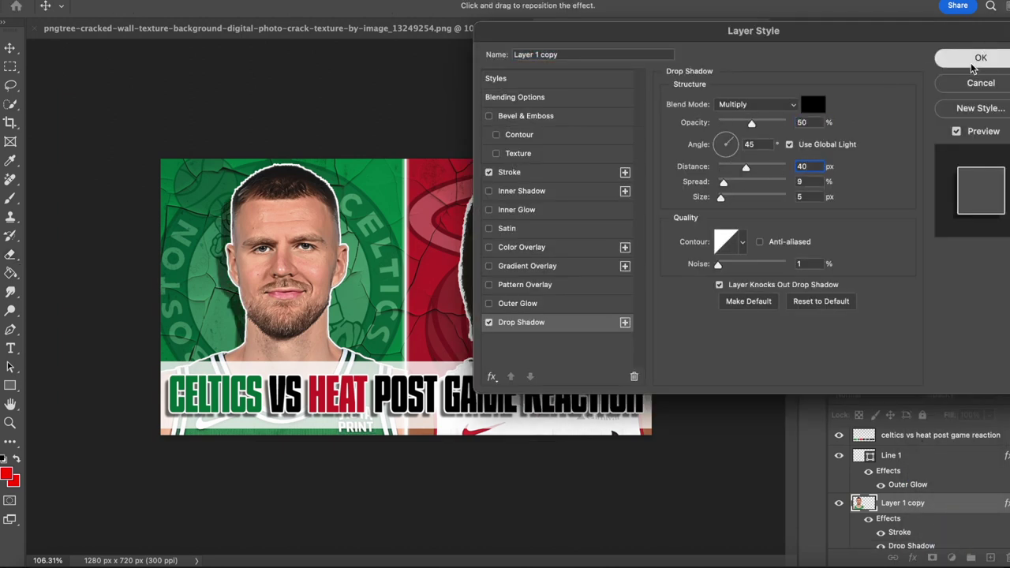
click(975, 63)
- Add a drop shadow to the Heat player's cutout with reduced opacity and a 40 px distance
scroll(915, 509, down, 3)
click(914, 512)
click(913, 558)
click(939, 551)
text(4)
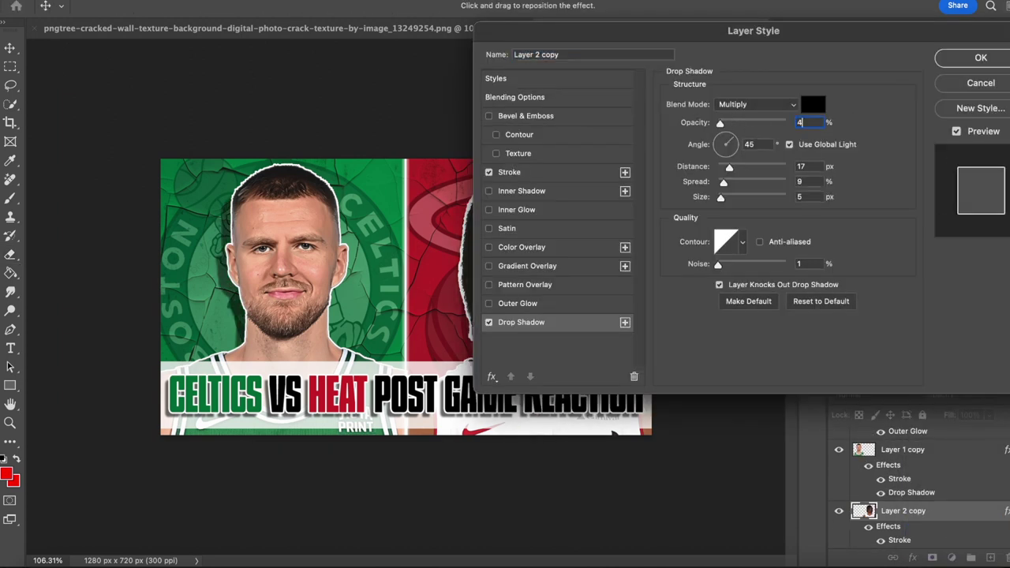
drag(816, 165, 780, 163)
text(40)
click(977, 60)
- Draw a curved arrow shape about 228 × 281 px beside the Celtics player's head and place its layer above the headline
click(11, 386)
click(71, 451)
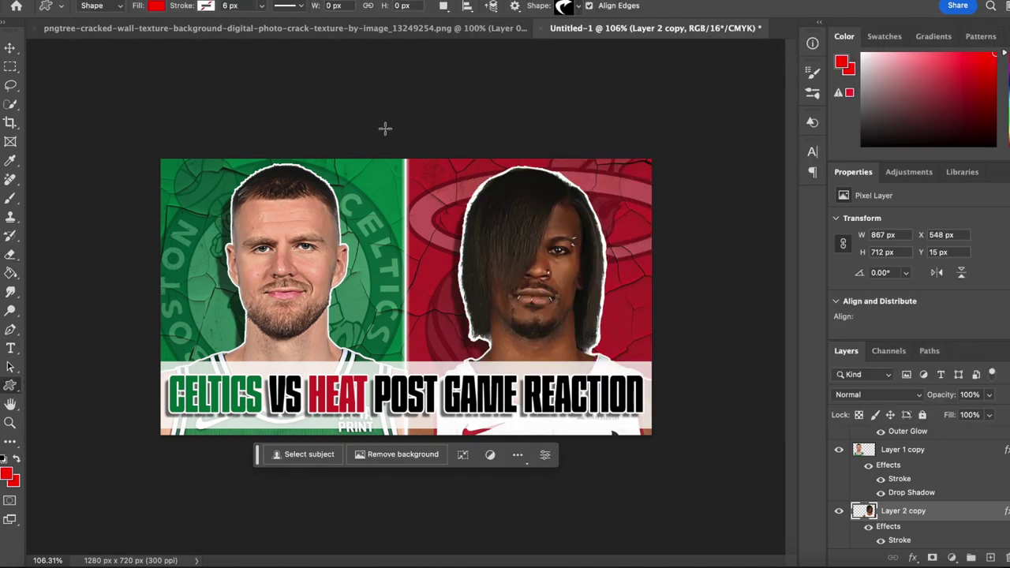
mouse_move(397, 266)
mouse_down()
mouse_move(323, 156)
mouse_move(308, 157)
mouse_up()
drag(893, 506, 891, 447)
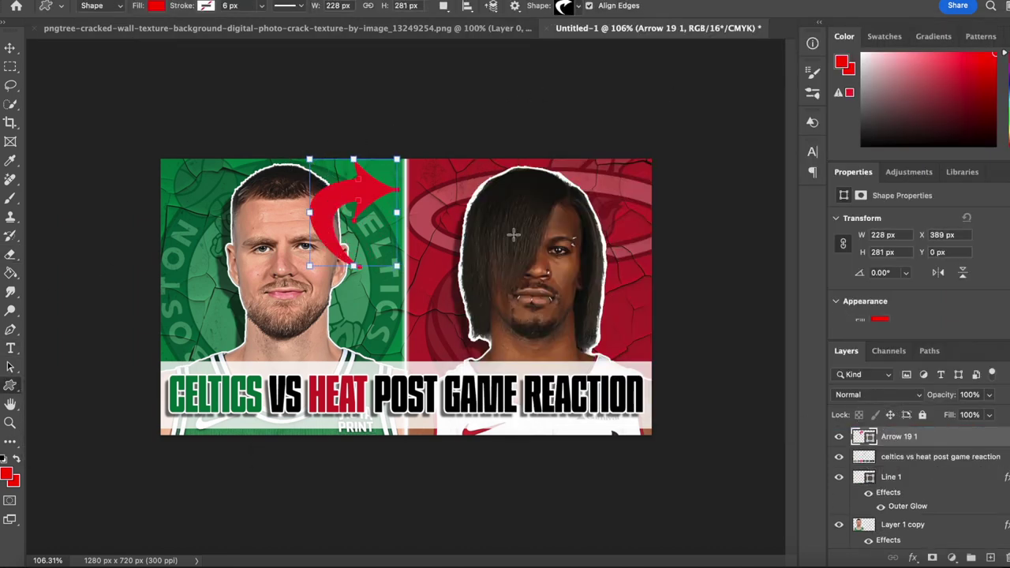
- Recolor the curved arrow's fill yellow
click(157, 5)
click(246, 83)
click(245, 34)
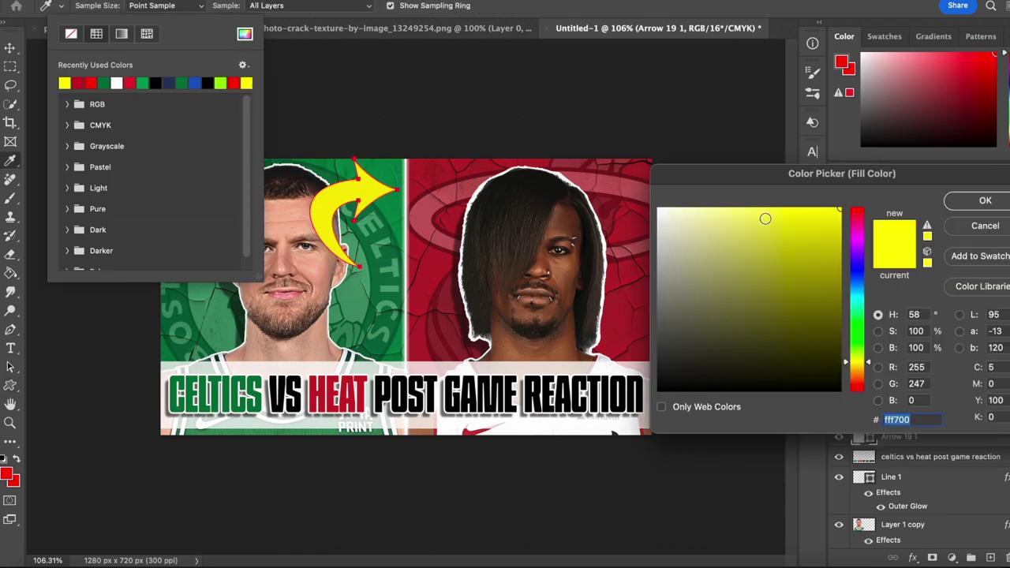
drag(864, 360, 865, 366)
click(982, 203)
- Outline the yellow arrow with a black stroke
click(206, 7)
click(219, 83)
click(182, 7)
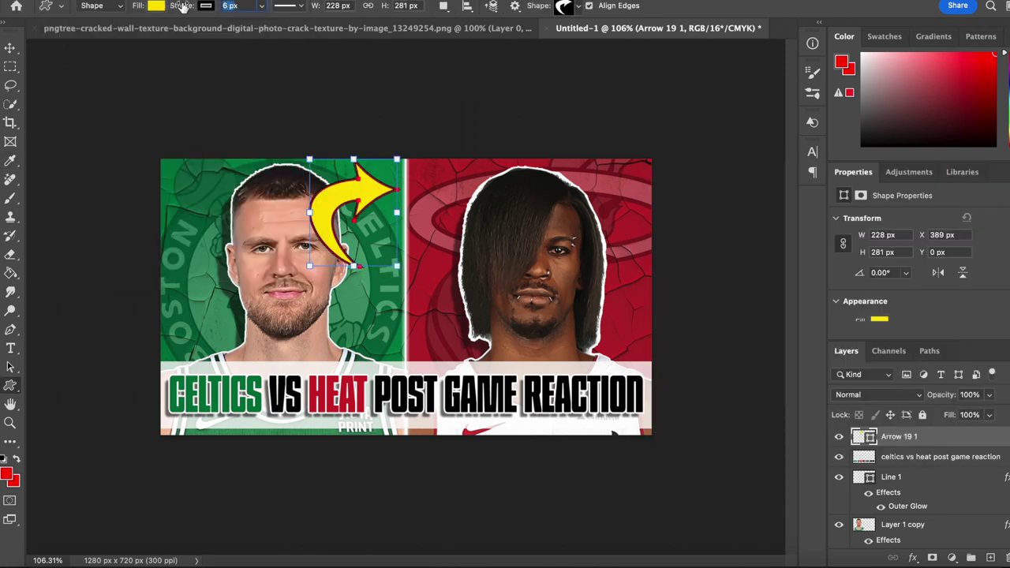
key(BackSpace)
click(452, 228)
click(452, 229)
click(499, 315)
click(470, 307)
- Flip the arrow vertically, scale it to about 90%, rotate it about 146° and place it over the divider pointing at the Celtics player
key(v)
key(ctrl+t)
right_click(332, 207)
click(366, 537)
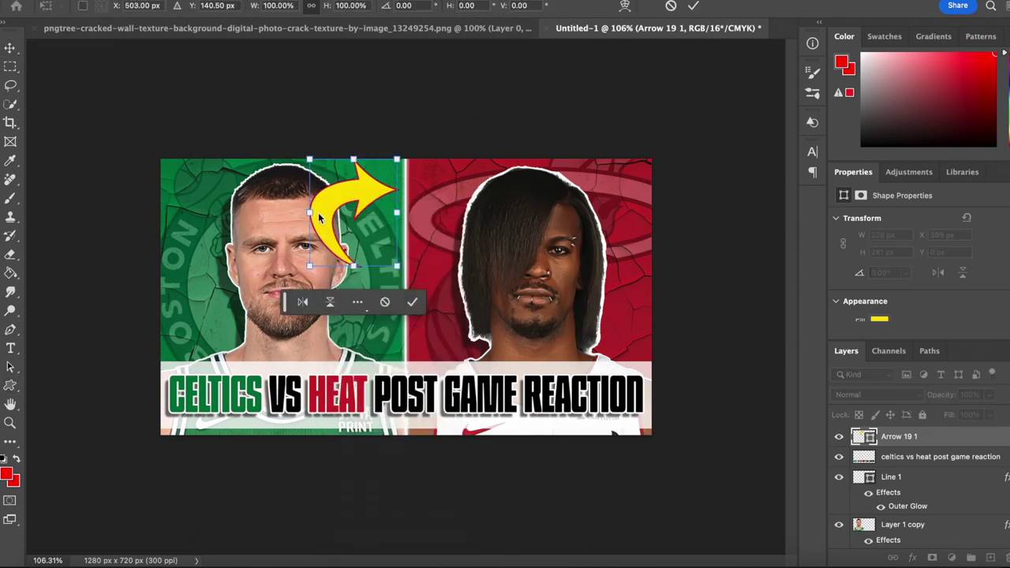
drag(406, 276, 433, 235)
drag(350, 216, 404, 221)
drag(411, 151, 412, 164)
drag(406, 216, 405, 211)
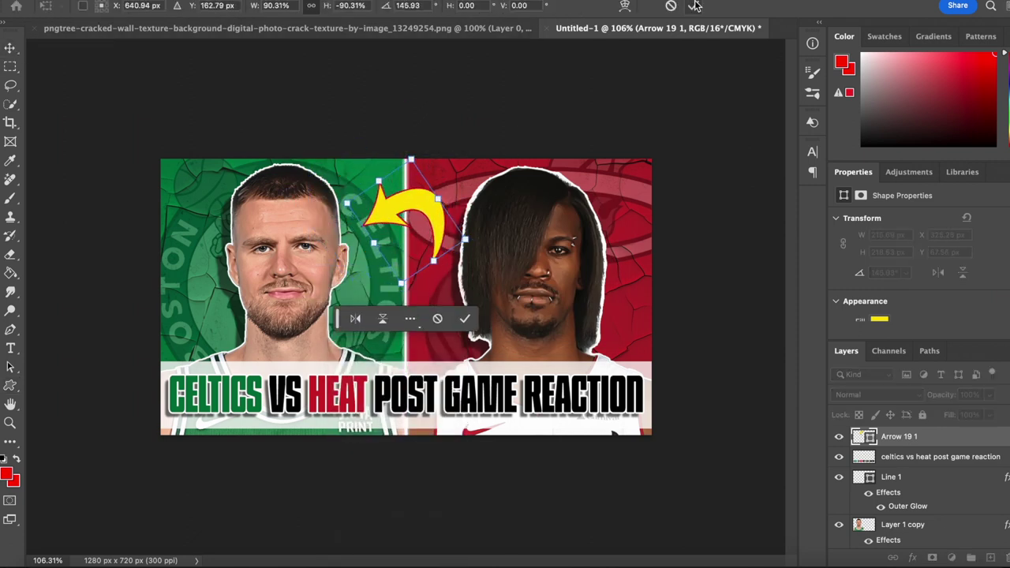
click(695, 6)
click(183, 94)
- Enable an outer glow and a drop shadow on the arrow layer, with the stroke effect off
click(925, 438)
click(913, 558)
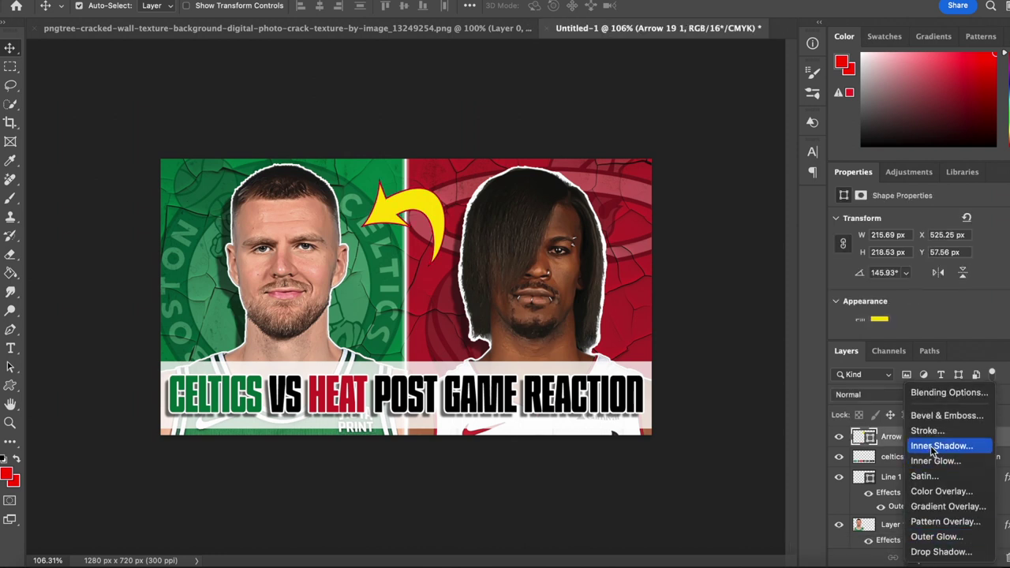
click(900, 403)
click(489, 172)
click(489, 303)
click(489, 322)
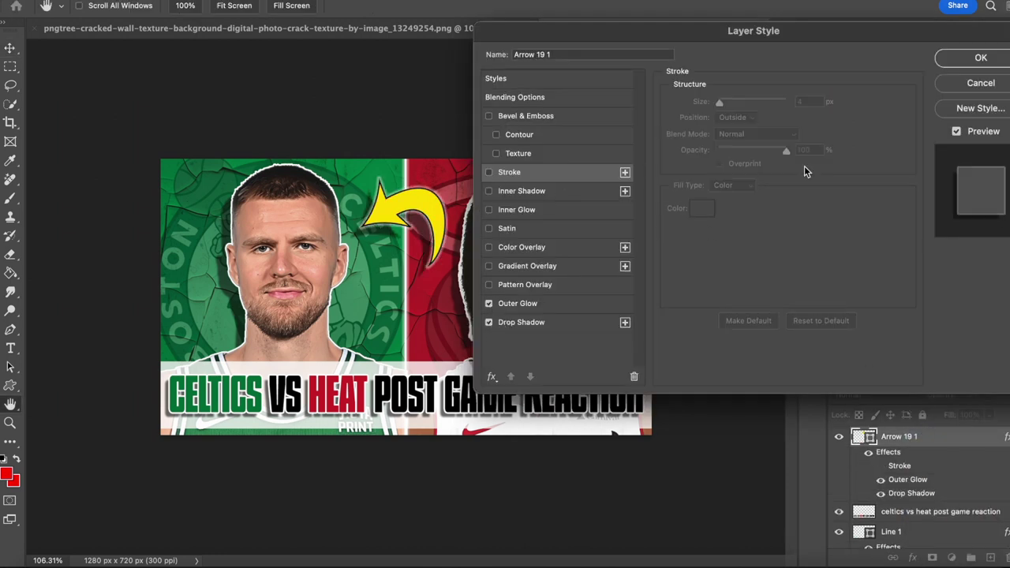
- Set the arrow's drop shadow to 26 px distance and 64% opacity, and its outer glow size to about 13 px
click(561, 329)
drag(747, 168, 735, 168)
drag(752, 124, 762, 124)
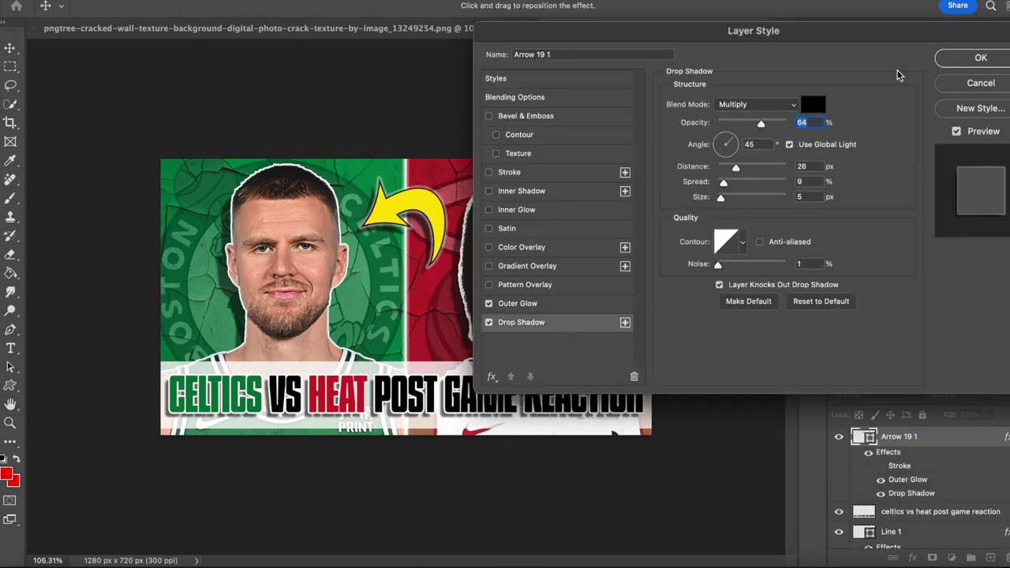
click(531, 303)
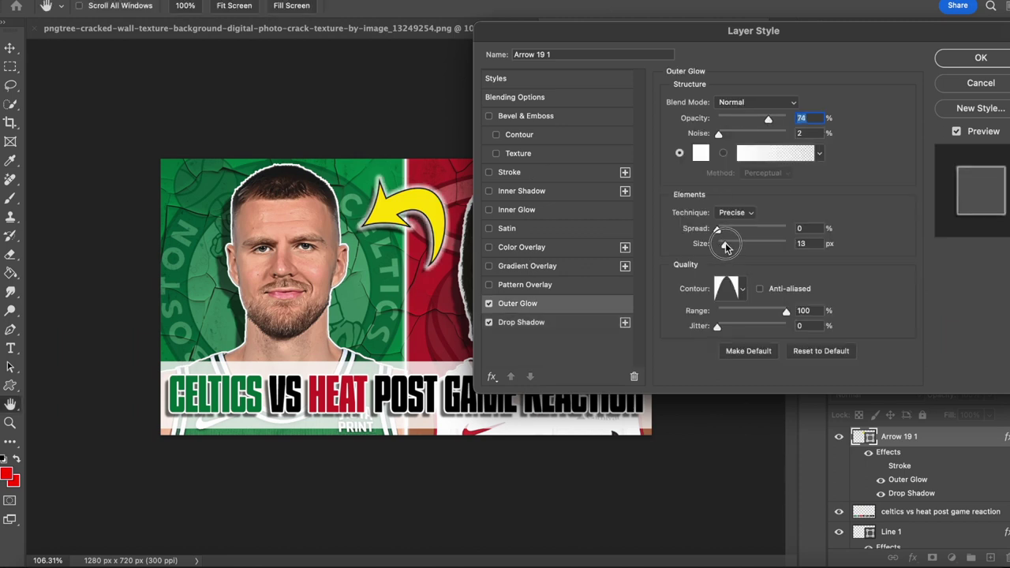
key(Return)
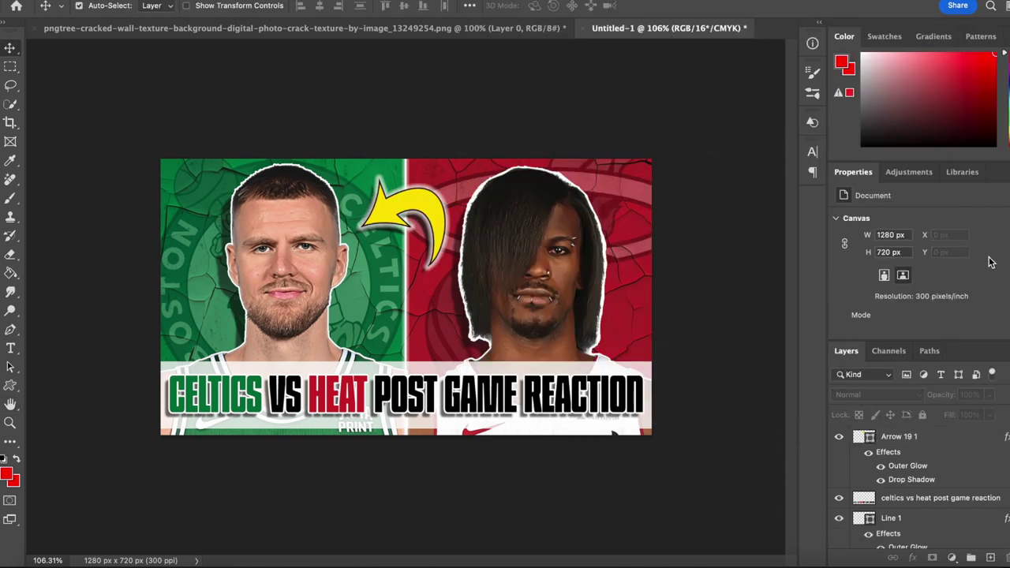
- Close the cracked-wall texture document without saving it
click(108, 0)
click(394, 31)
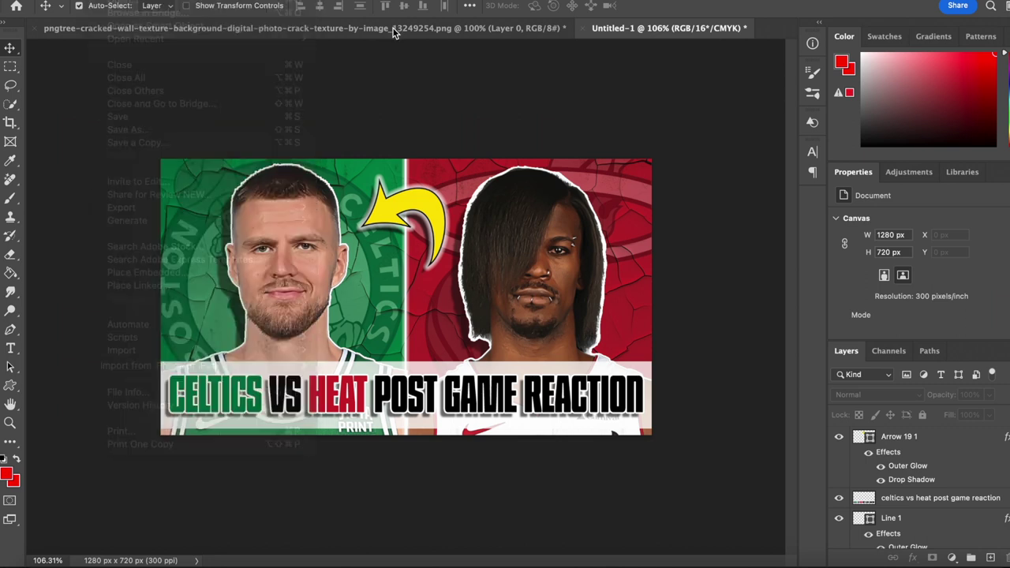
click(394, 29)
click(35, 29)
click(501, 266)
- Start saving the thumbnail as a new Photoshop file
click(108, 0)
click(150, 130)
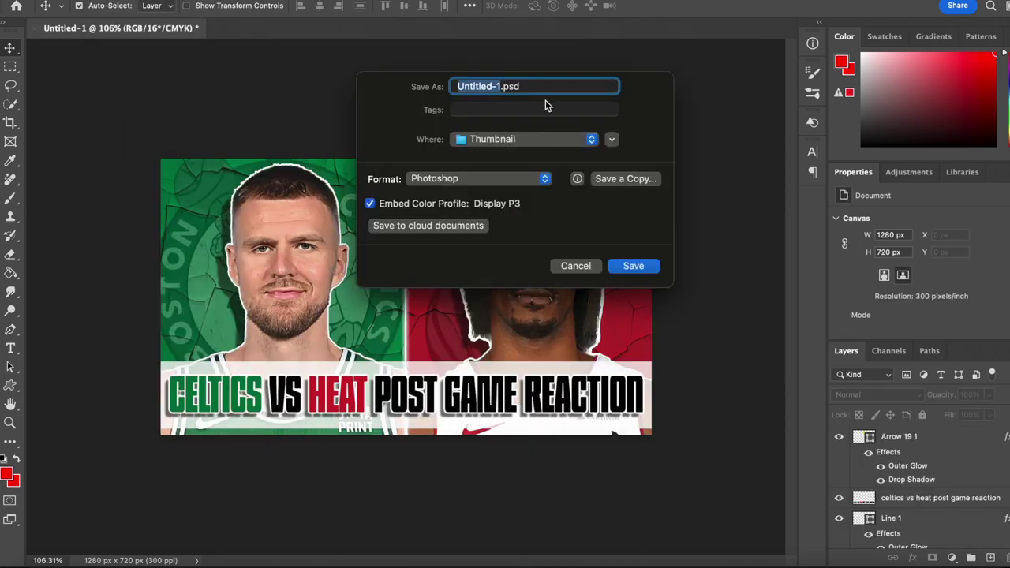